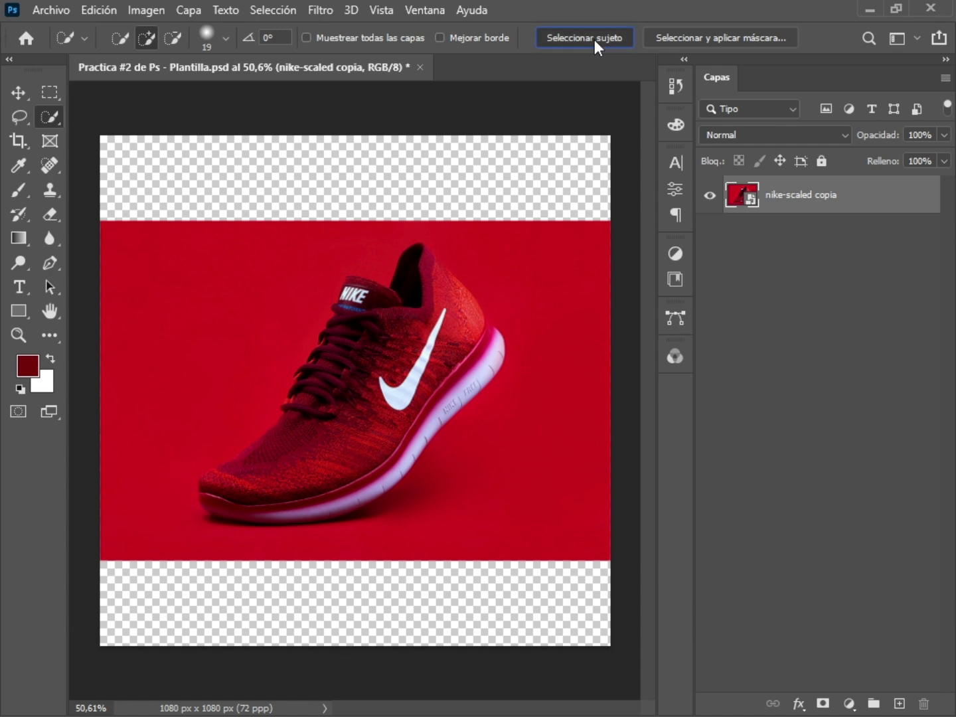
Add the whole white swoosh to the shoe selection and mask the layer to the selected shoe.
key(ctrl+space)
drag(435, 337, 497, 352)
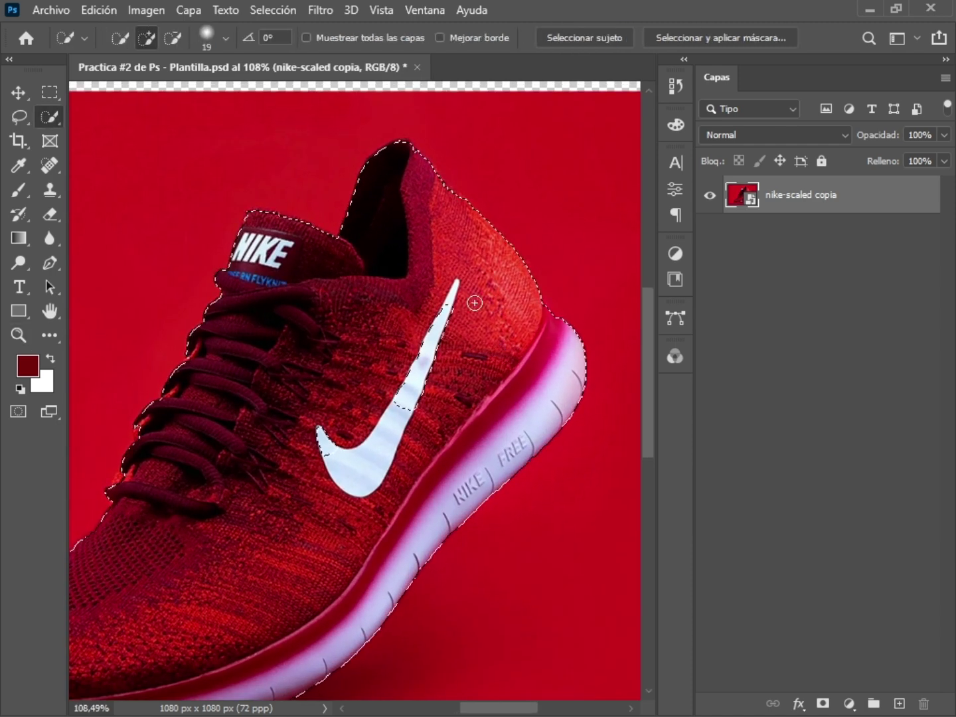
mouse_move(448, 312)
mouse_down()
mouse_move(408, 396)
mouse_move(415, 366)
mouse_move(451, 310)
mouse_move(389, 424)
mouse_up()
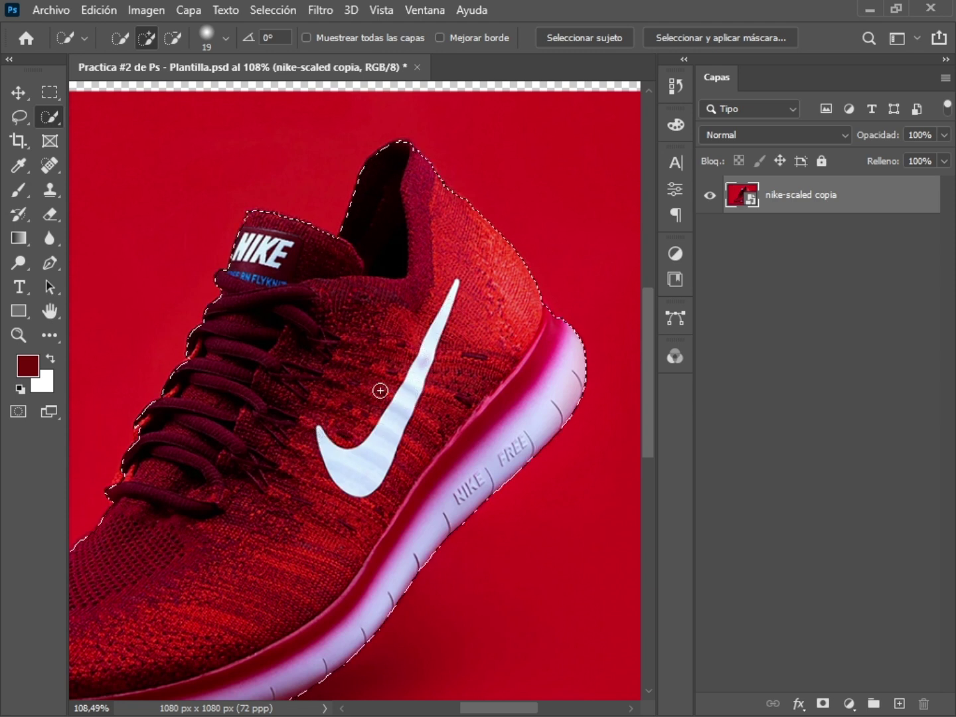
click(823, 703)
Hide the dark shadow beneath the front of the sole by painting black on the layer mask with an 18 px brush at 100% opacity.
key(z)
drag(443, 459, 320, 451)
drag(224, 563, 346, 515)
drag(347, 515, 446, 374)
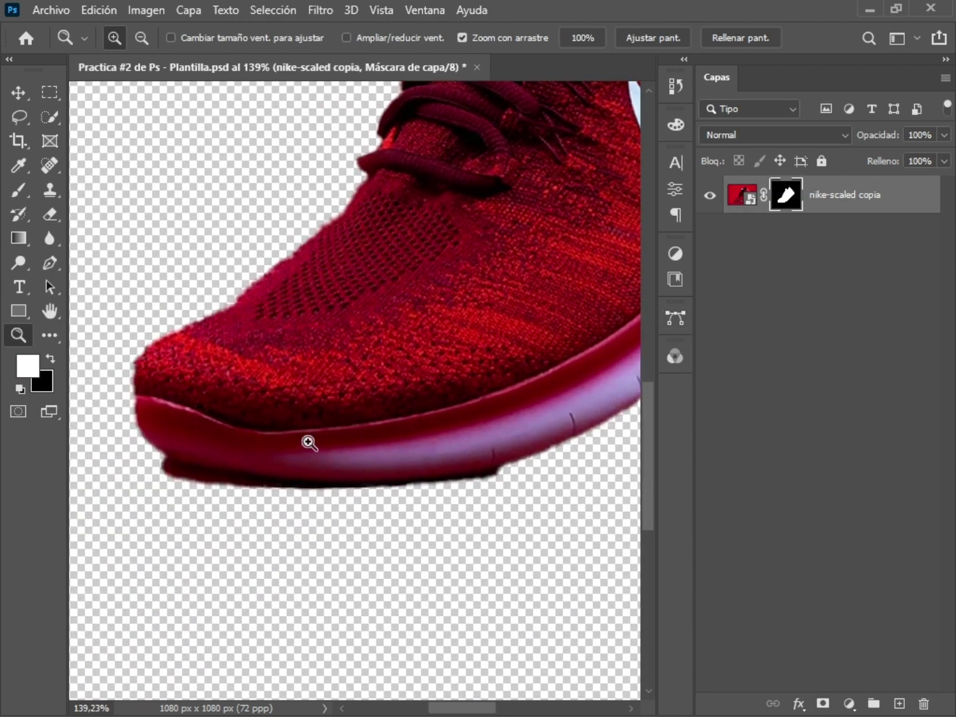
mouse_move(308, 441)
mouse_down()
mouse_move(354, 448)
mouse_move(405, 382)
mouse_move(301, 393)
mouse_up()
key(b)
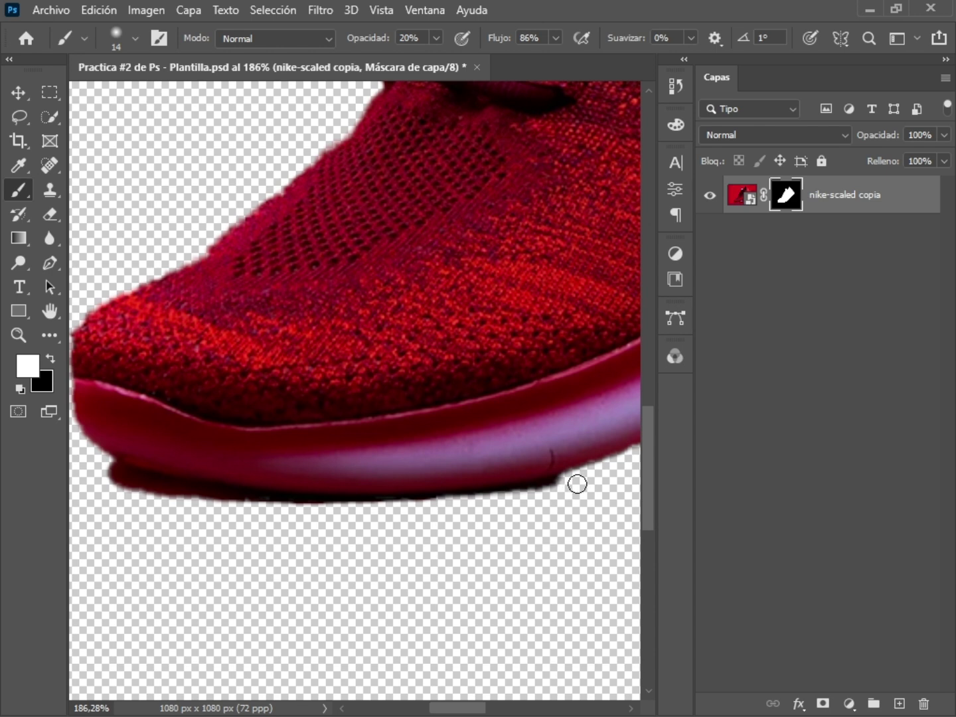
key(x)
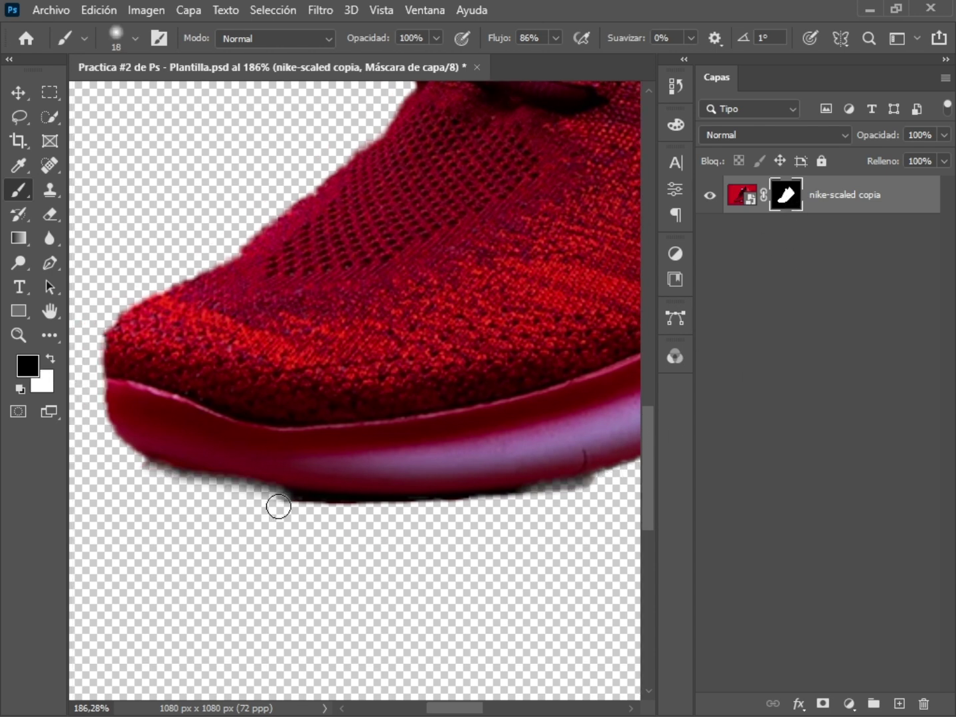
drag(278, 506, 413, 520)
drag(499, 524, 439, 518)
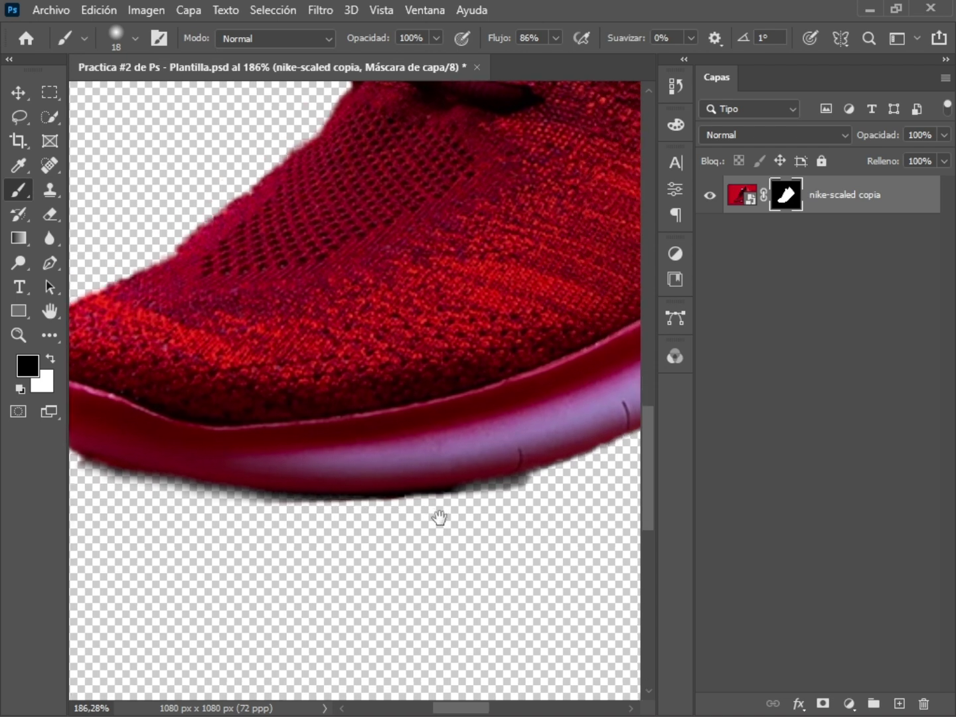
mouse_move(537, 497)
mouse_down()
mouse_move(376, 515)
mouse_move(267, 511)
mouse_up()
drag(315, 517, 338, 516)
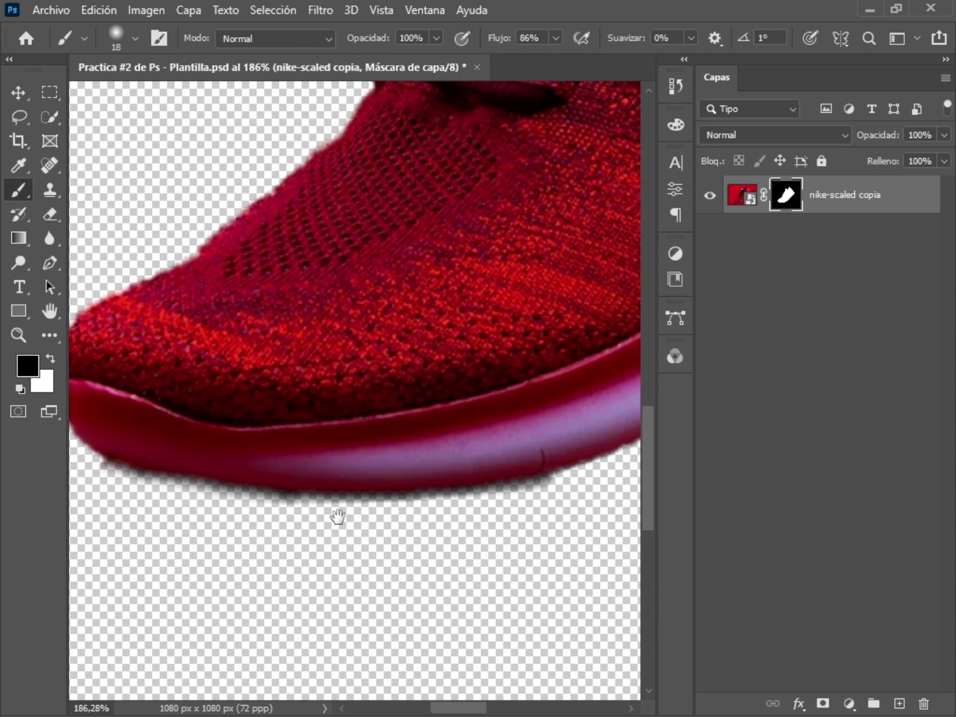
mouse_move(118, 480)
mouse_down()
mouse_move(115, 475)
mouse_move(319, 515)
mouse_move(491, 514)
mouse_up()
mouse_move(568, 492)
mouse_down()
mouse_move(401, 508)
mouse_move(230, 499)
mouse_up()
Clean up the remaining shadow under the middle of the sole by painting black on the shoe's layer mask.
key(z)
drag(397, 500, 255, 501)
drag(337, 514, 421, 505)
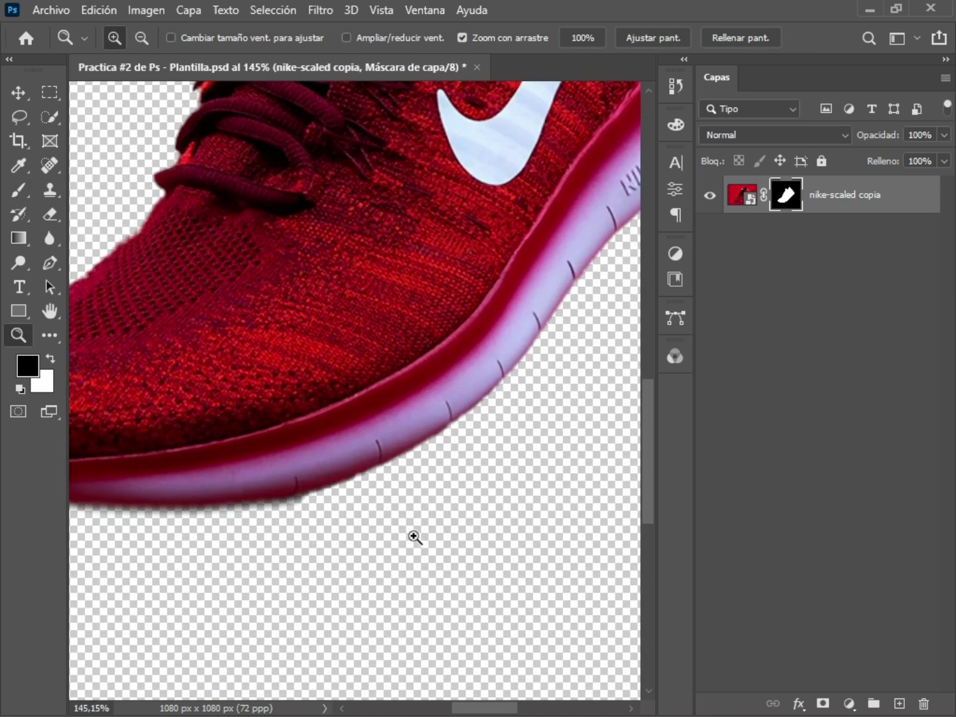
key(b)
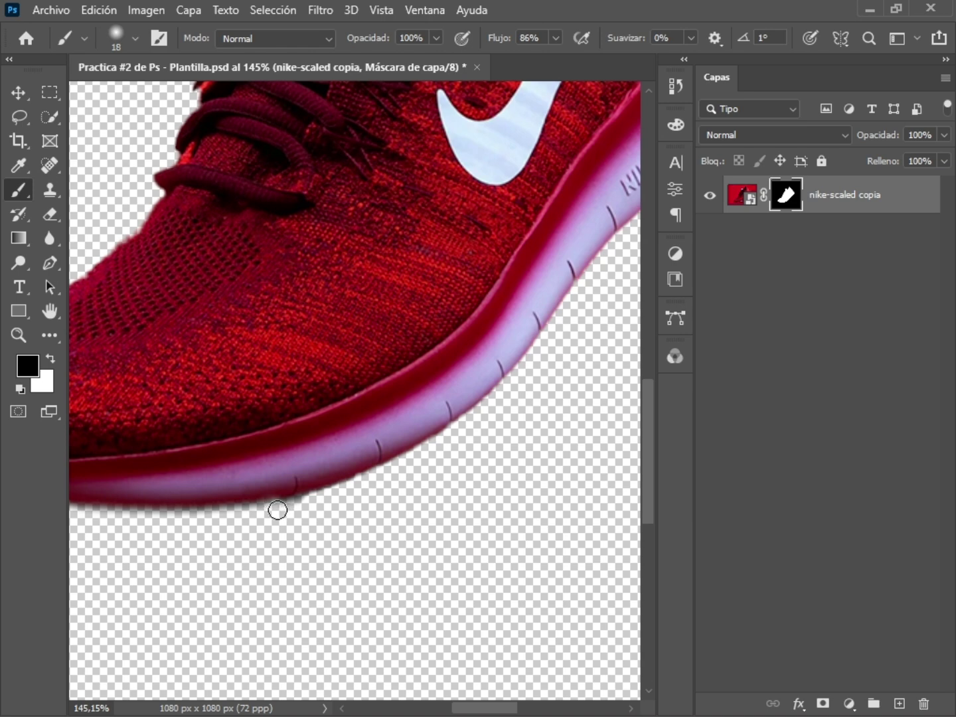
drag(278, 511, 308, 510)
key(z)
drag(500, 479, 475, 301)
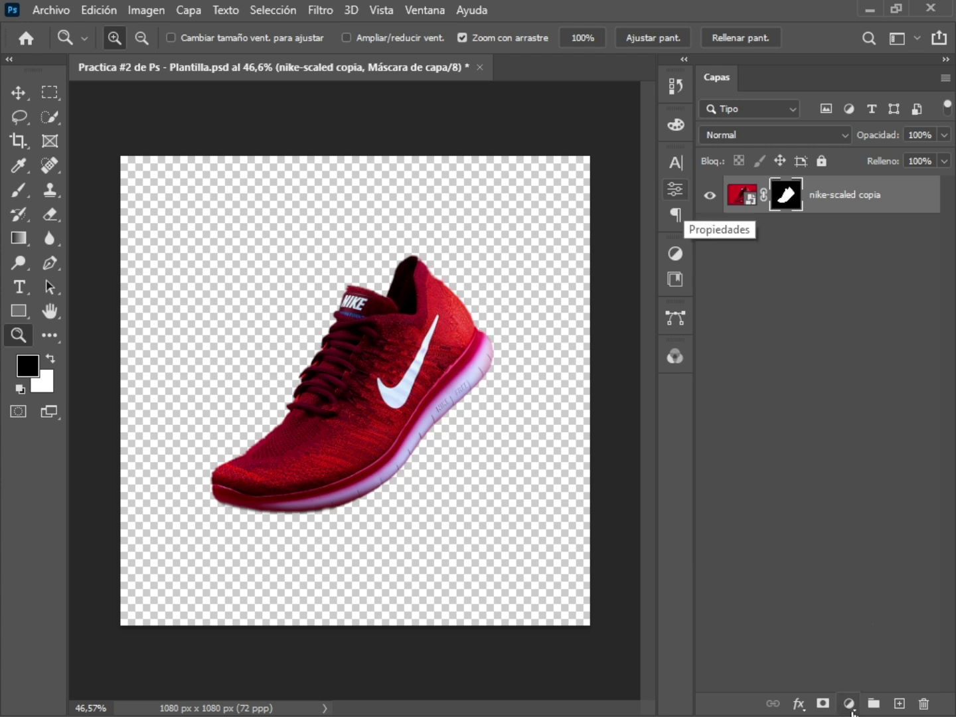
Add a solid colour fill layer and place it beneath the shoe layer.
click(850, 704)
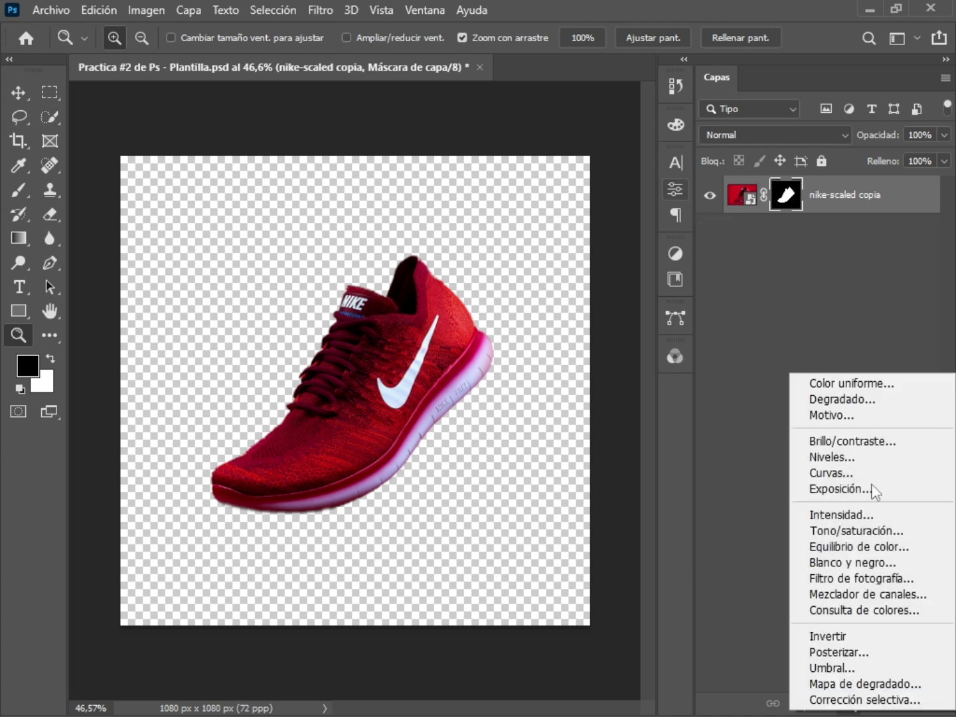
click(848, 384)
click(887, 118)
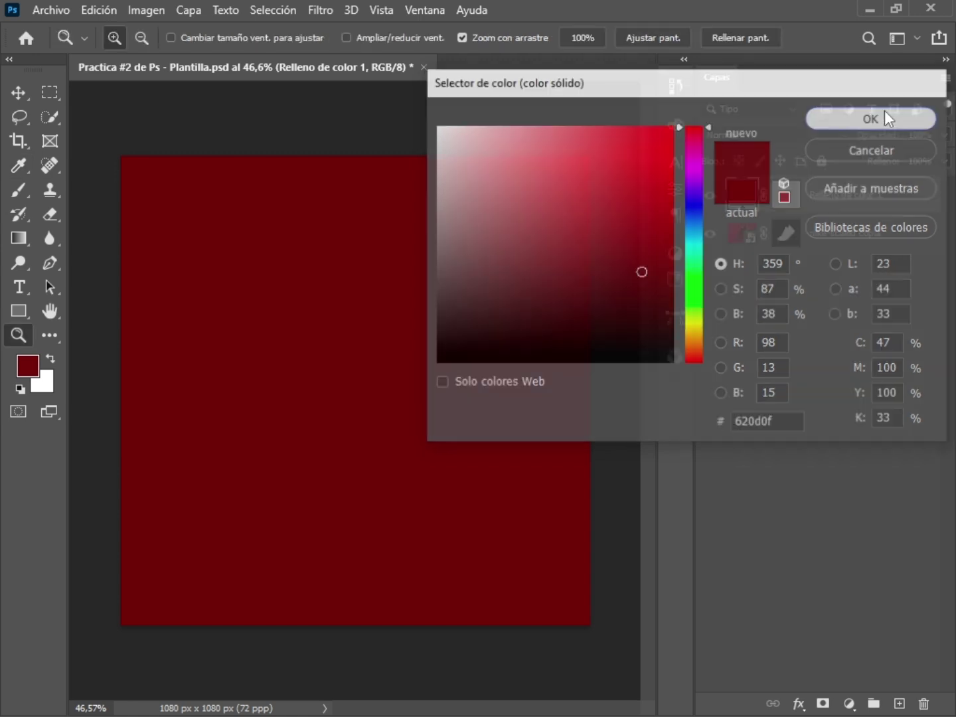
drag(869, 196, 869, 266)
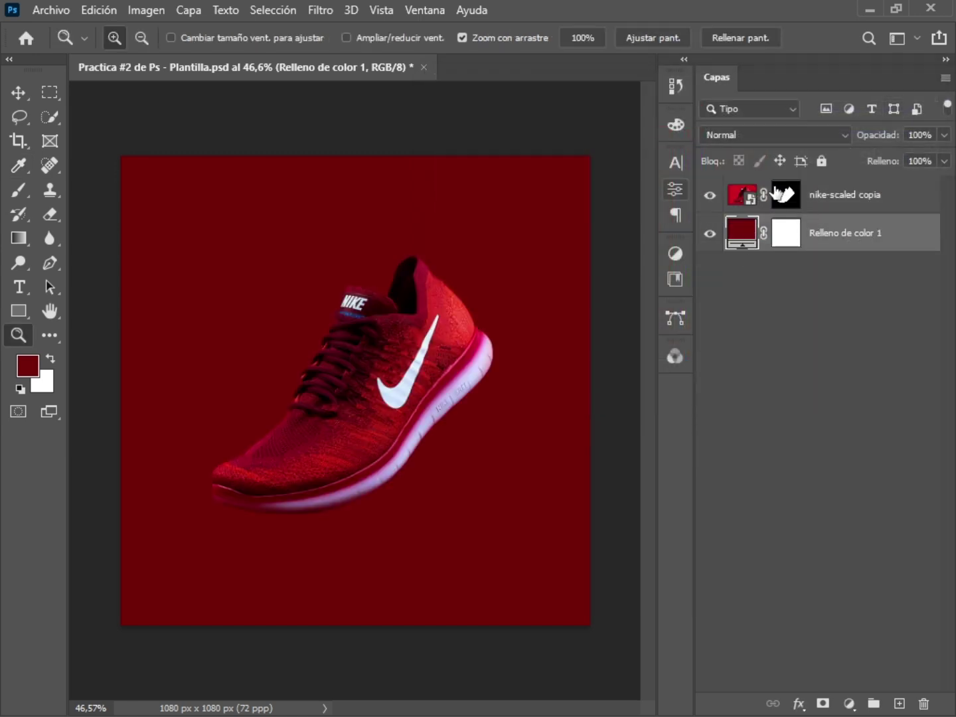
Change the background fill colour to light grey bdbdbd.
double_click(757, 234)
drag(591, 254, 341, 187)
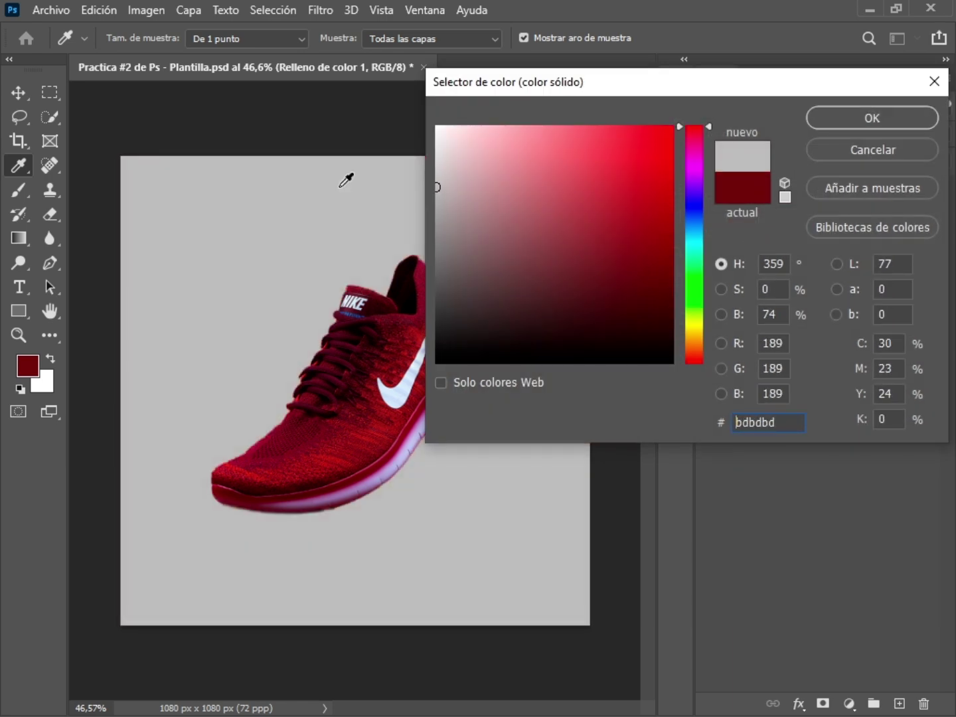
key(z)
key(Return)
Add a Hue/Saturation (Tono/saturación) adjustment above the shoe layer and clip it to that layer.
click(844, 196)
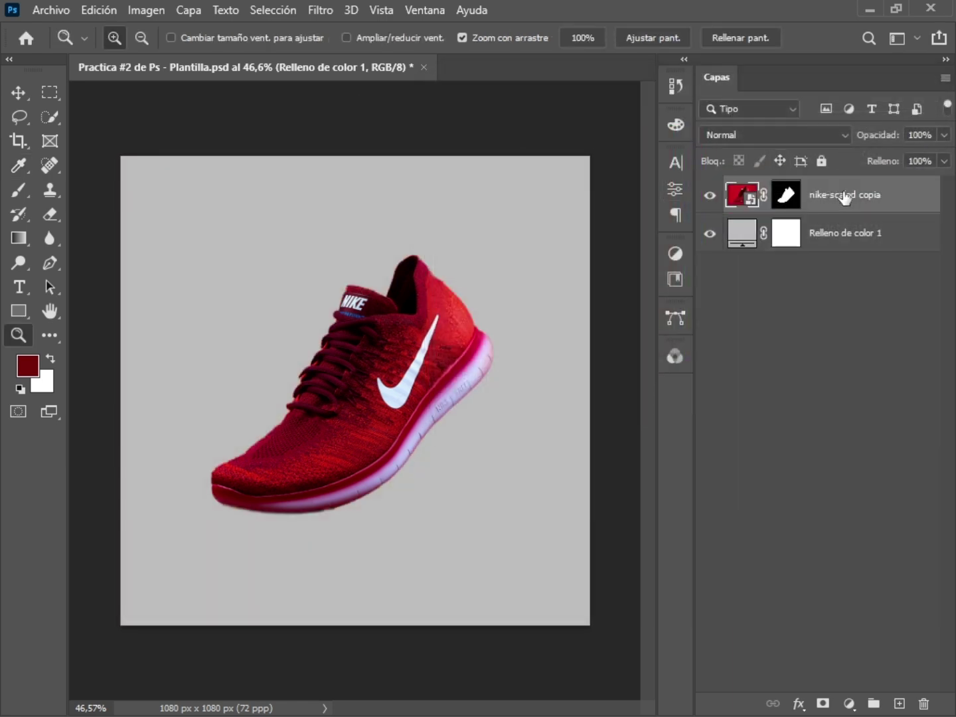
click(750, 192)
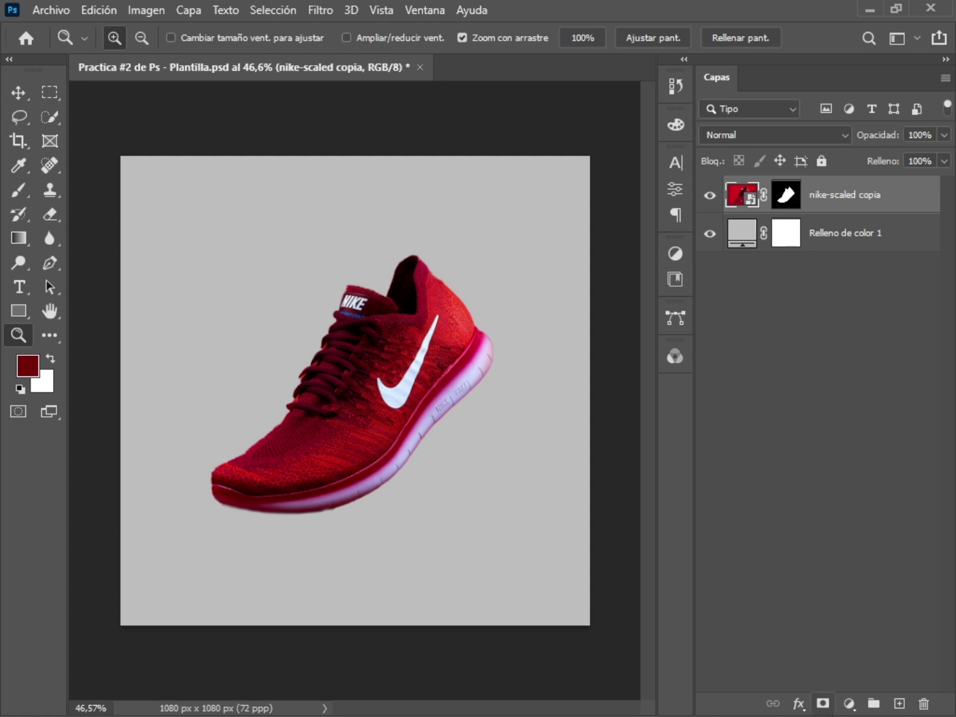
click(849, 704)
click(780, 417)
click(850, 704)
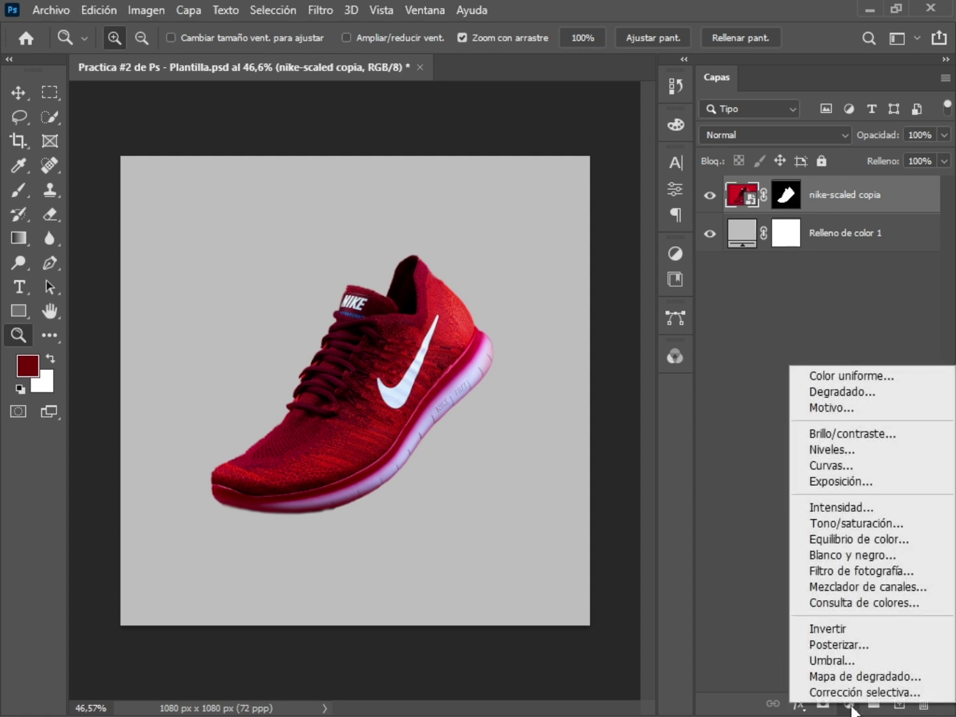
click(862, 524)
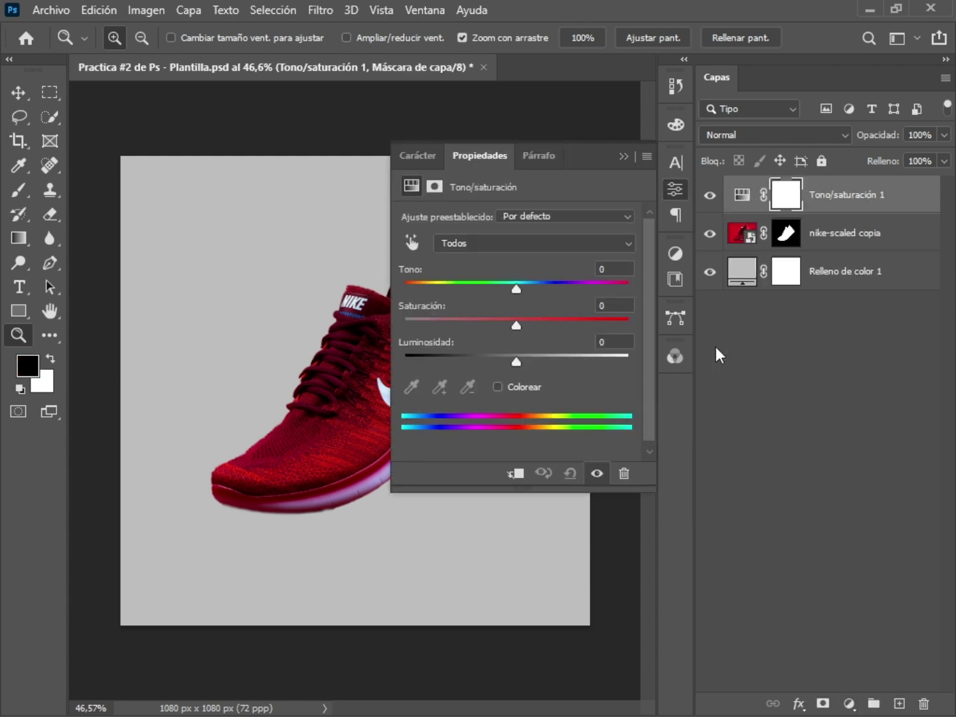
click(516, 474)
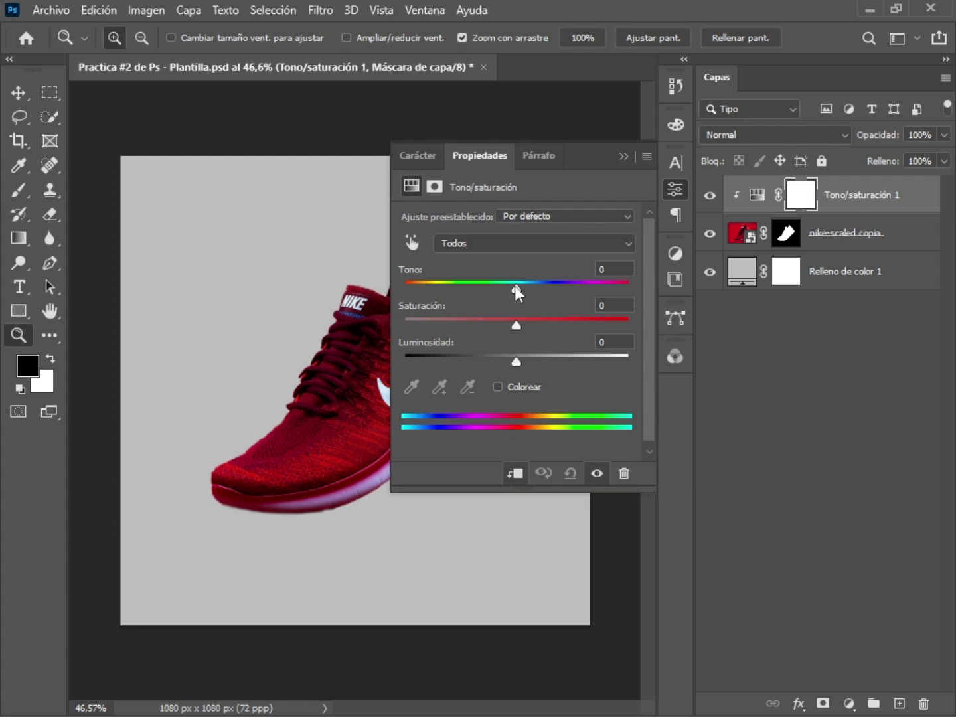
Recolour the shoe blue with Tono -125, Saturación -17 and Luminosidad +4, and compare the image with and without the adjustment.
drag(515, 285, 430, 299)
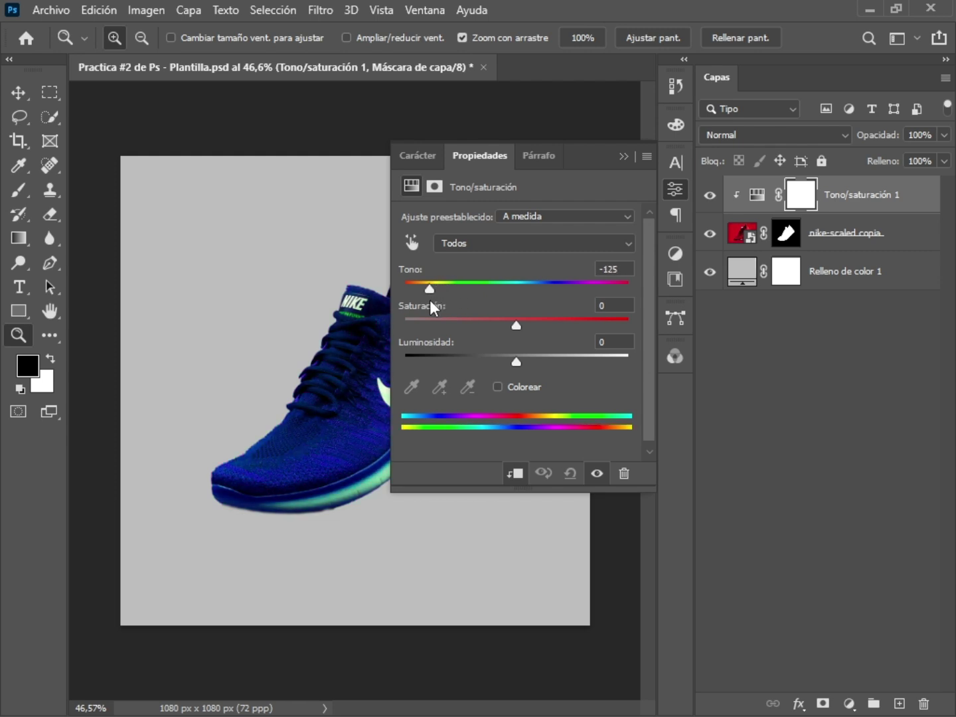
drag(514, 319, 522, 366)
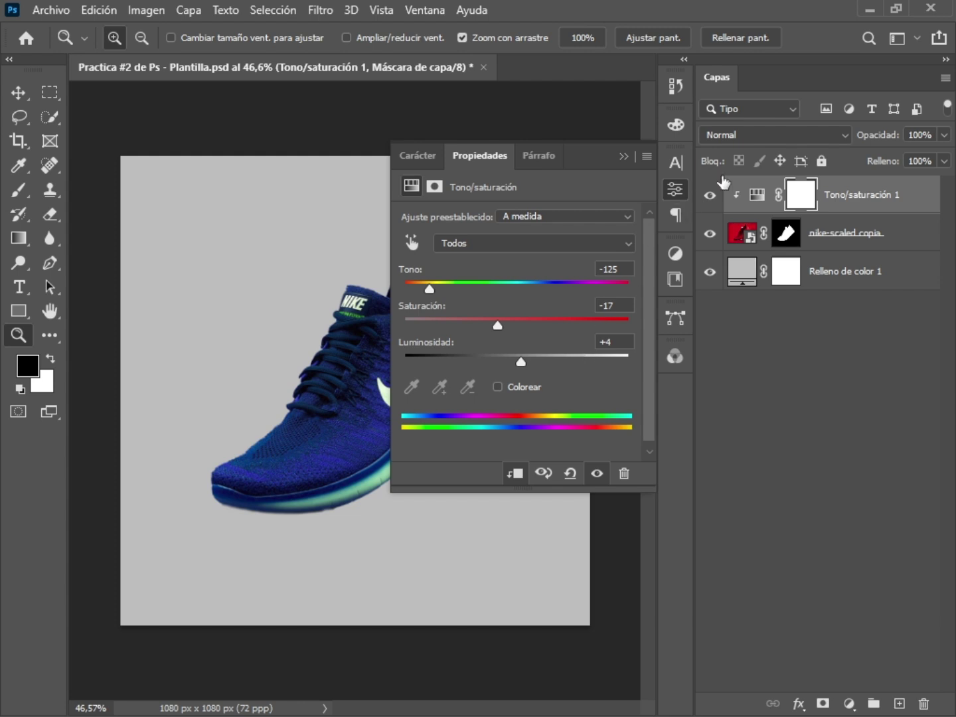
click(877, 228)
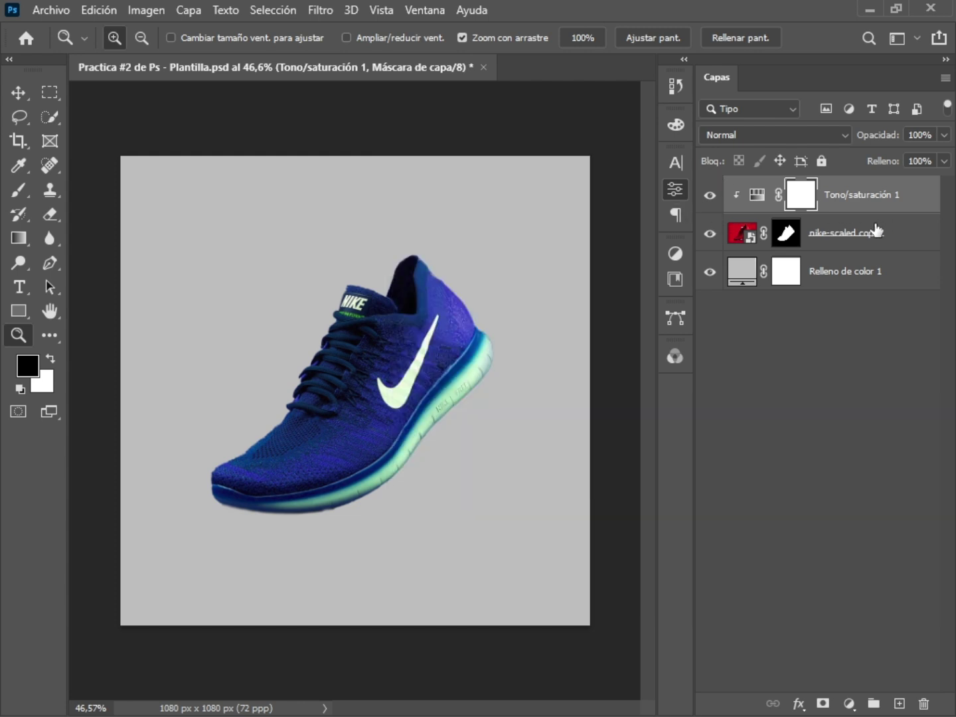
click(710, 197)
click(712, 200)
click(801, 194)
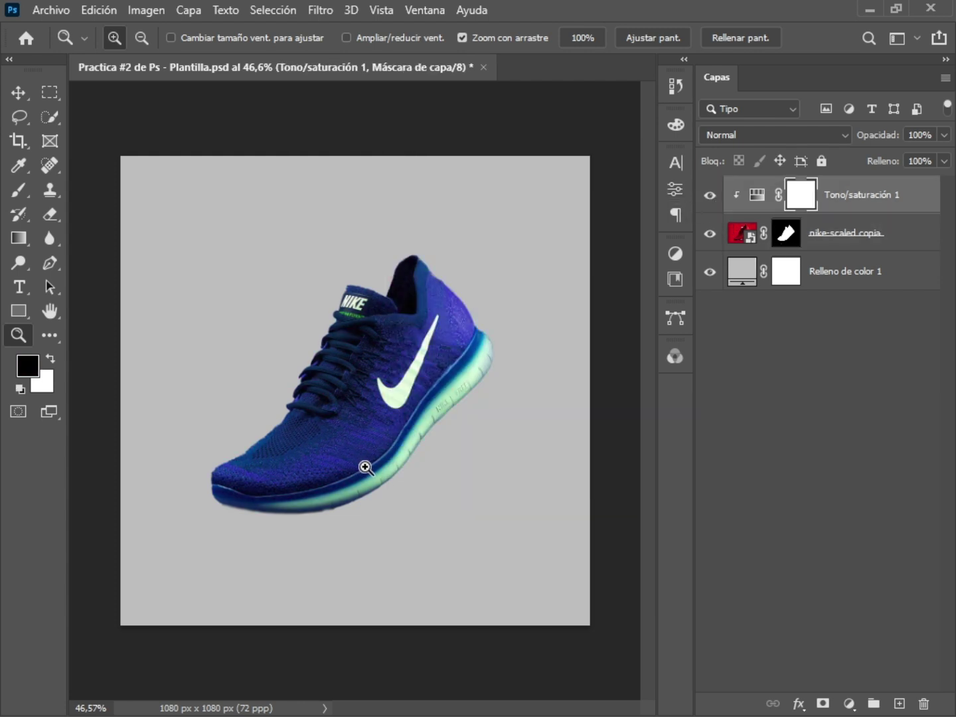
Add a Levels (Niveles) adjustment layer and lower its white output level to 94.
drag(366, 448, 380, 455)
drag(322, 538, 344, 522)
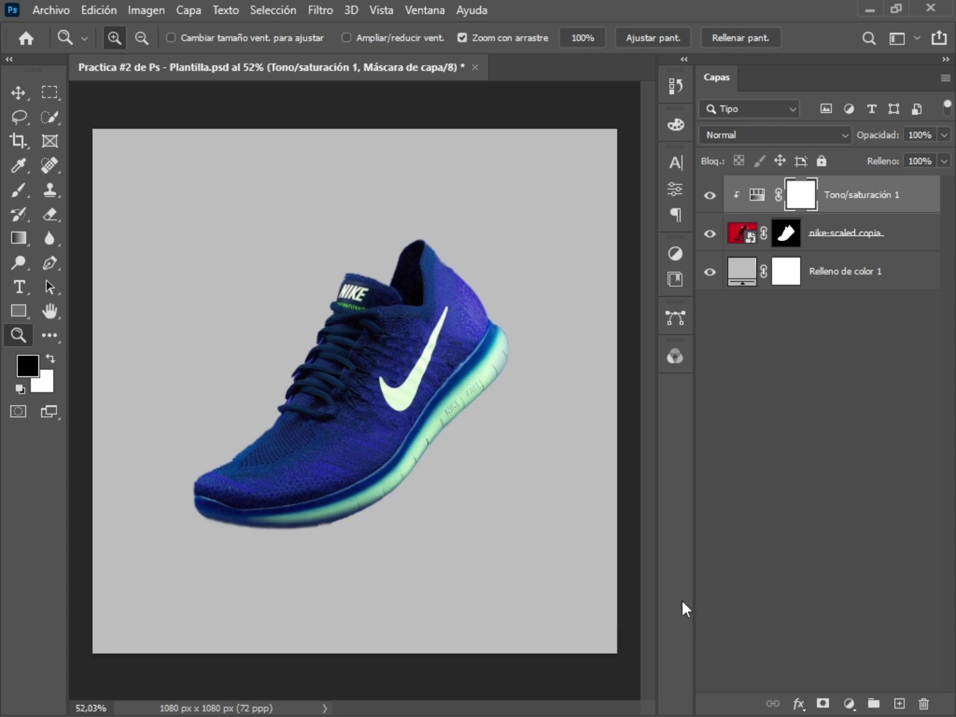
click(849, 704)
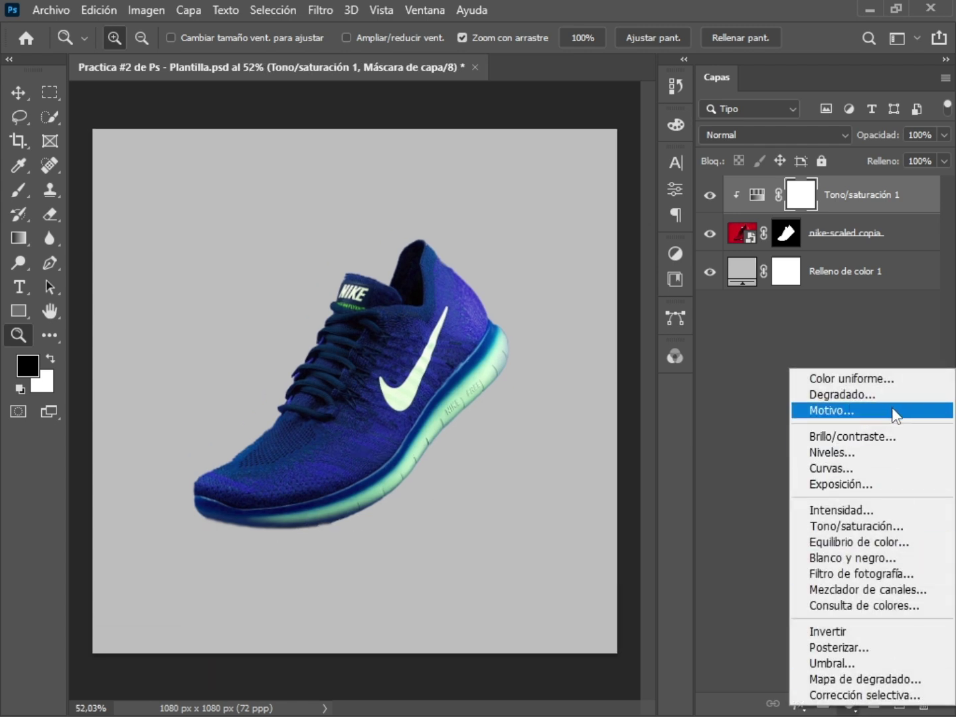
click(861, 464)
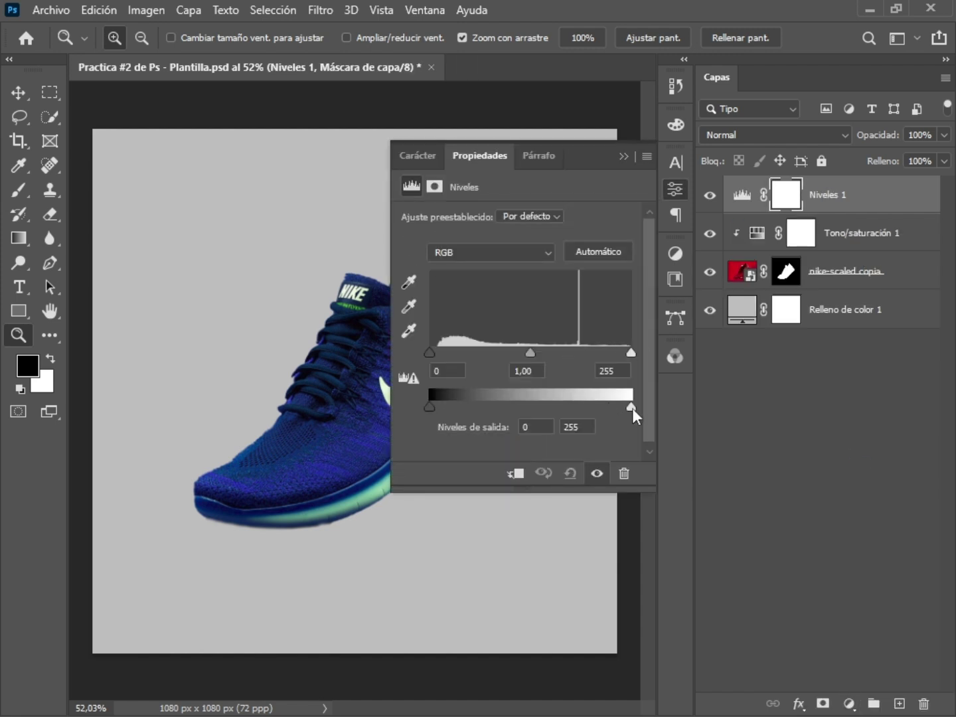
drag(632, 408, 503, 402)
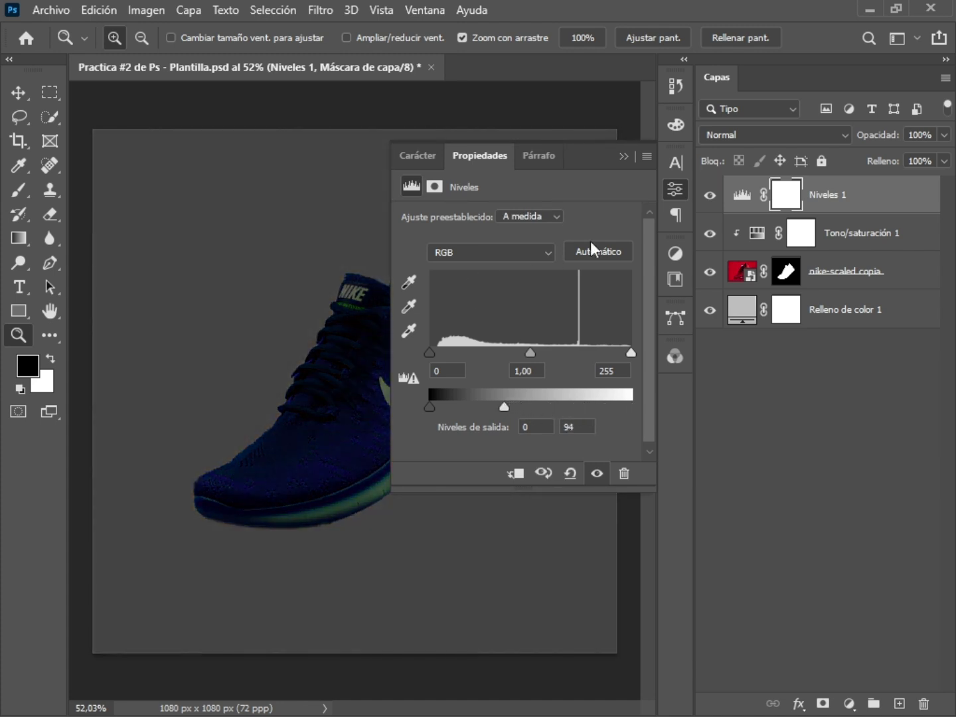
Move the Levels layer between the shoe and the grey fill, and invert its mask to black.
drag(823, 207, 824, 286)
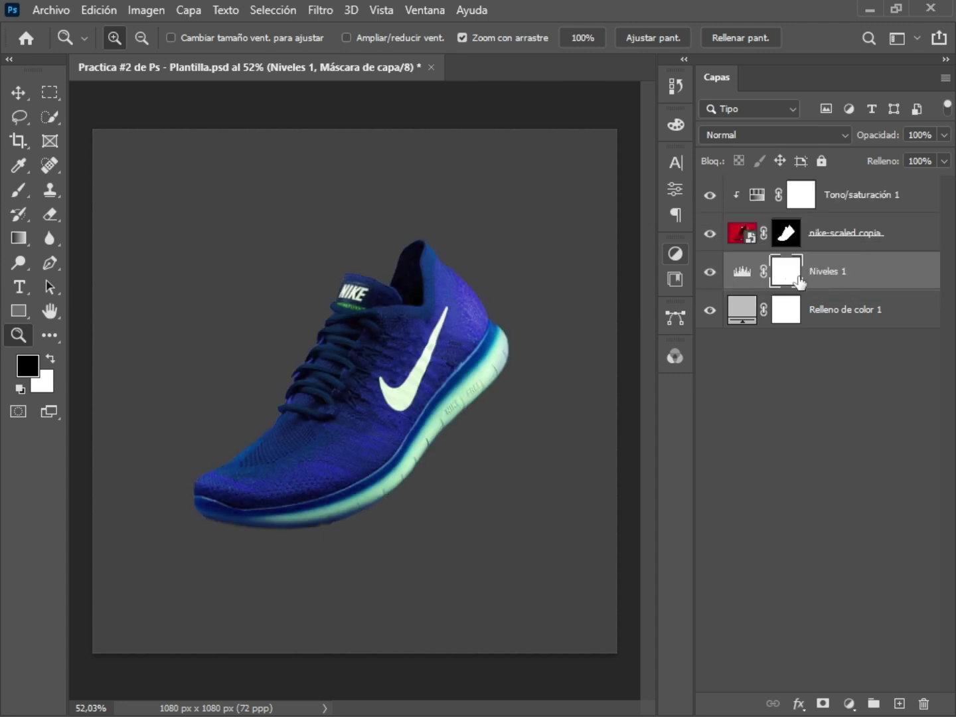
key(ctrl+i)
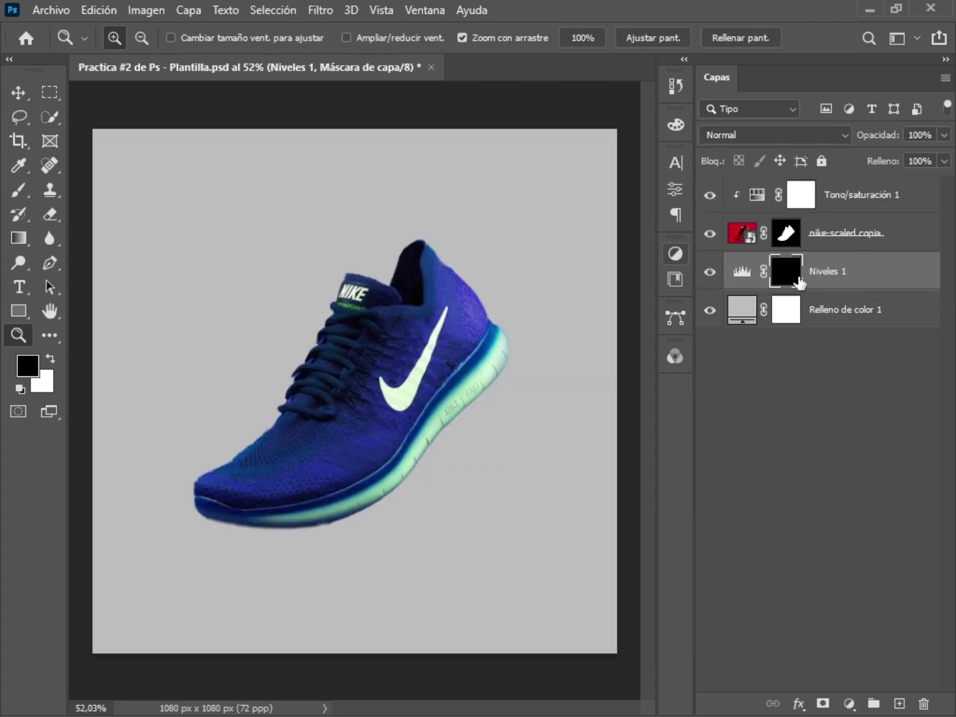
Paint a soft contact shadow under the shoe's toe in white on the Levels mask, using a brush enlarged to 74 px.
drag(226, 544, 300, 503)
key(Tab)
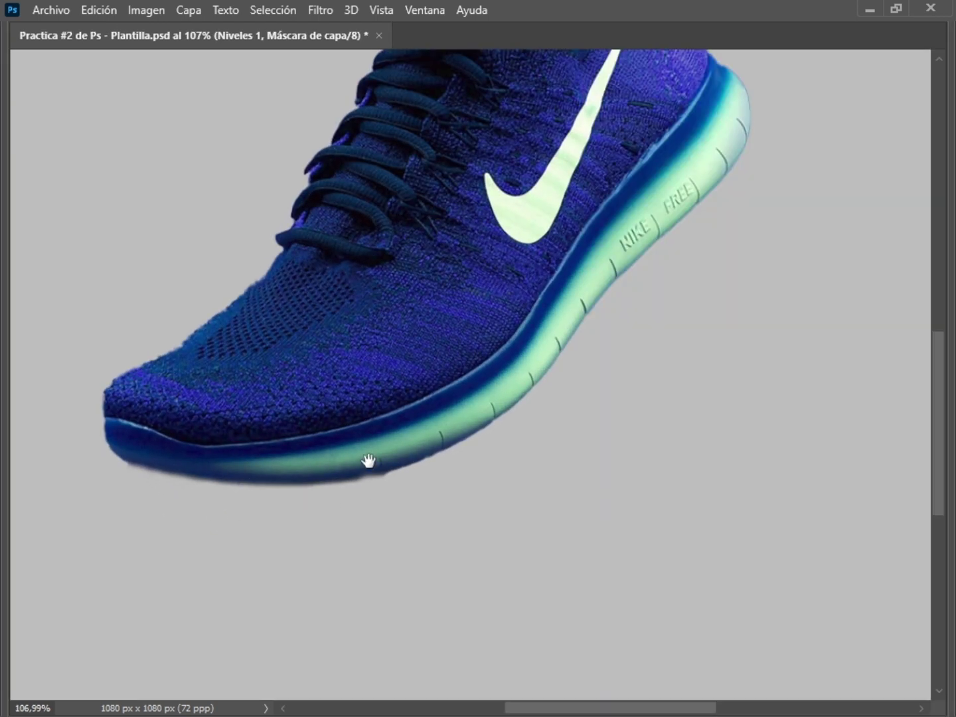
drag(368, 460, 350, 485)
key(bracketright)
key(bracketright)
key(bracketright)
key(bracketright)
key(bracketright)
key(bracketright)
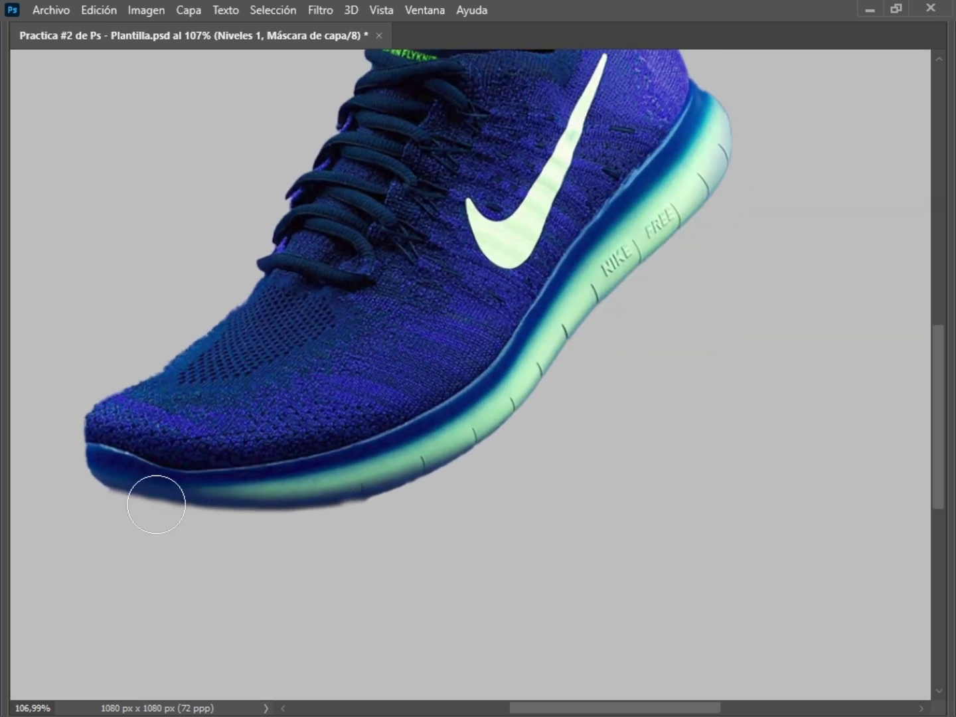
mouse_move(165, 499)
mouse_down()
mouse_move(118, 489)
mouse_move(203, 499)
mouse_up()
key(Tab)
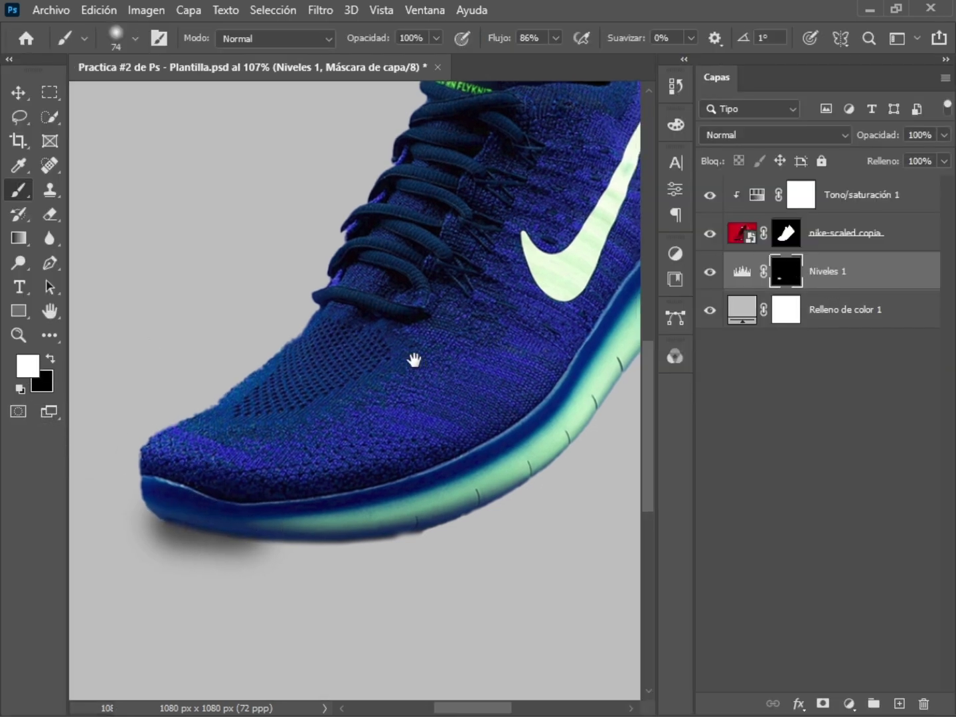
Extend the painted shadow along the rest of the sole and out beneath the raised heel.
drag(415, 359, 364, 362)
mouse_move(197, 526)
mouse_down()
mouse_move(283, 529)
mouse_move(442, 486)
mouse_move(447, 475)
mouse_move(374, 469)
mouse_up()
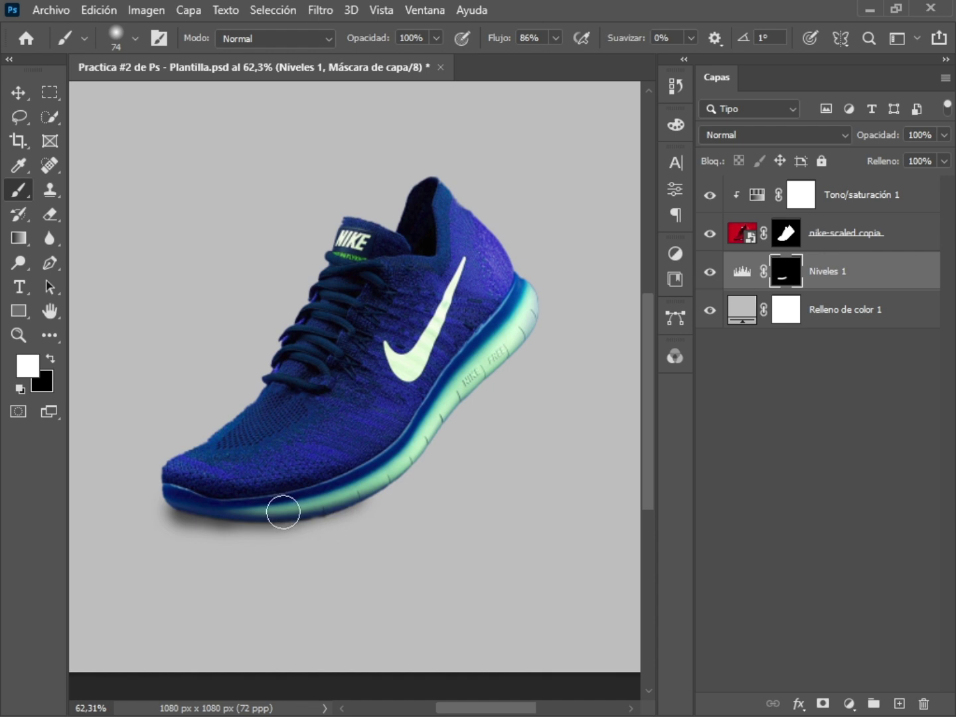
mouse_move(284, 508)
mouse_down()
mouse_move(390, 482)
mouse_move(331, 499)
mouse_move(435, 451)
mouse_up()
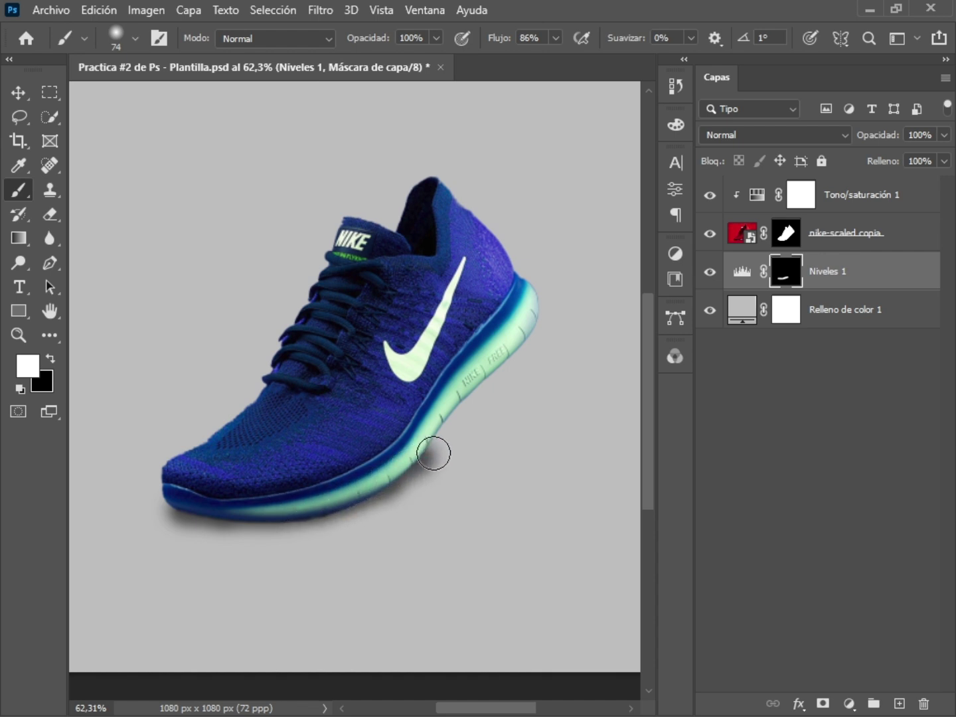
drag(355, 481, 495, 439)
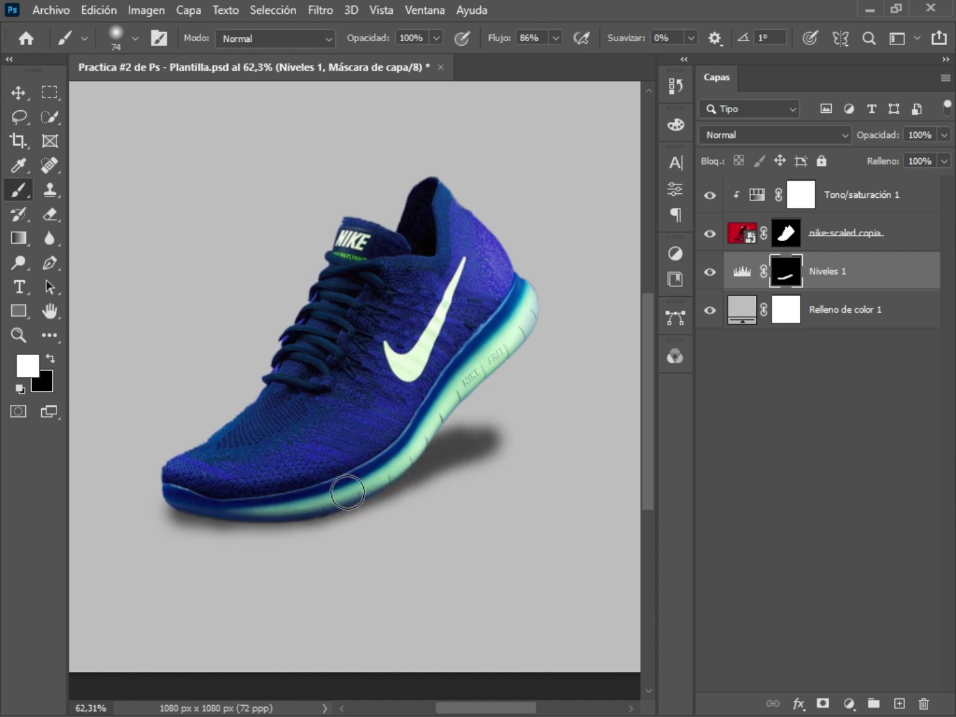
Thicken the white shadow on the Levels mask, widening it beneath the raised heel and along the front of the sole.
drag(370, 494, 499, 439)
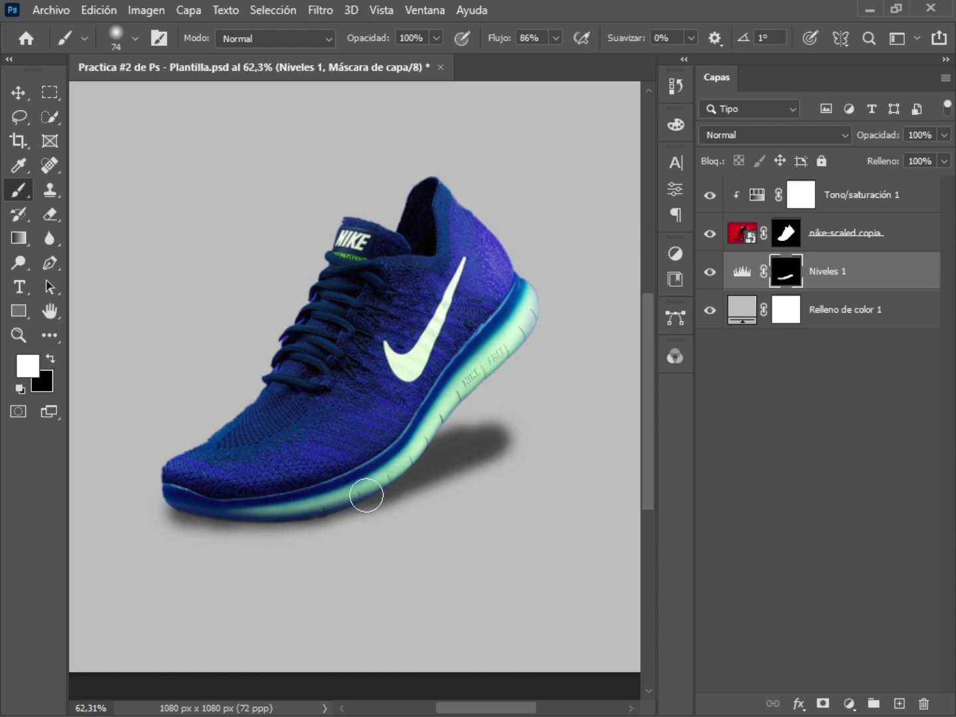
mouse_move(367, 495)
mouse_down()
mouse_move(296, 512)
mouse_move(186, 506)
mouse_up()
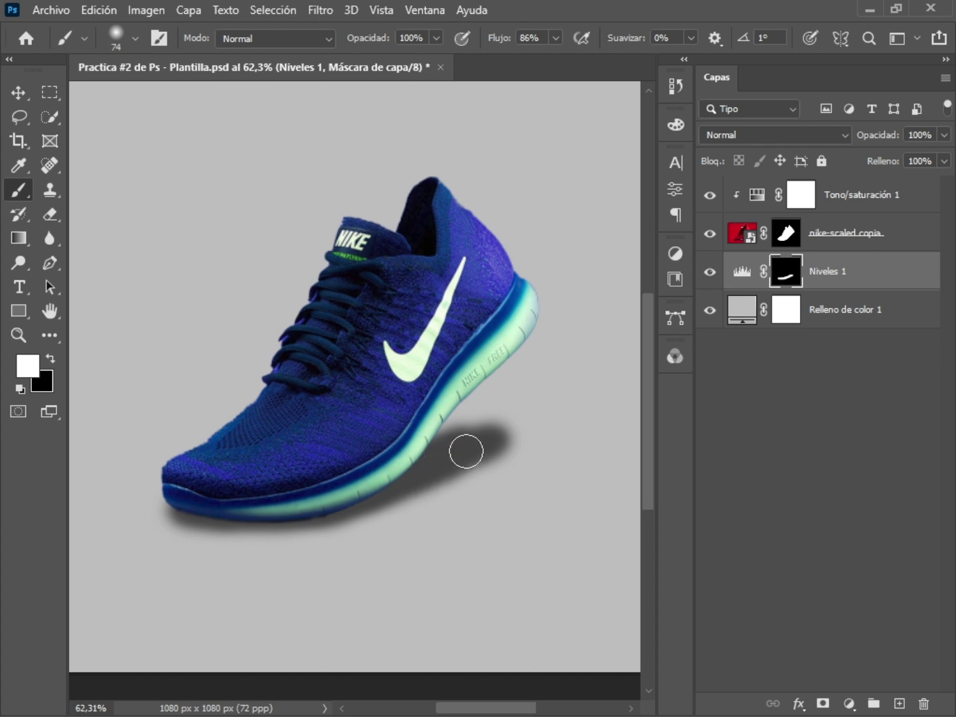
mouse_move(472, 442)
mouse_down()
mouse_move(439, 442)
mouse_move(512, 409)
mouse_move(358, 419)
mouse_move(294, 447)
mouse_move(415, 390)
mouse_up()
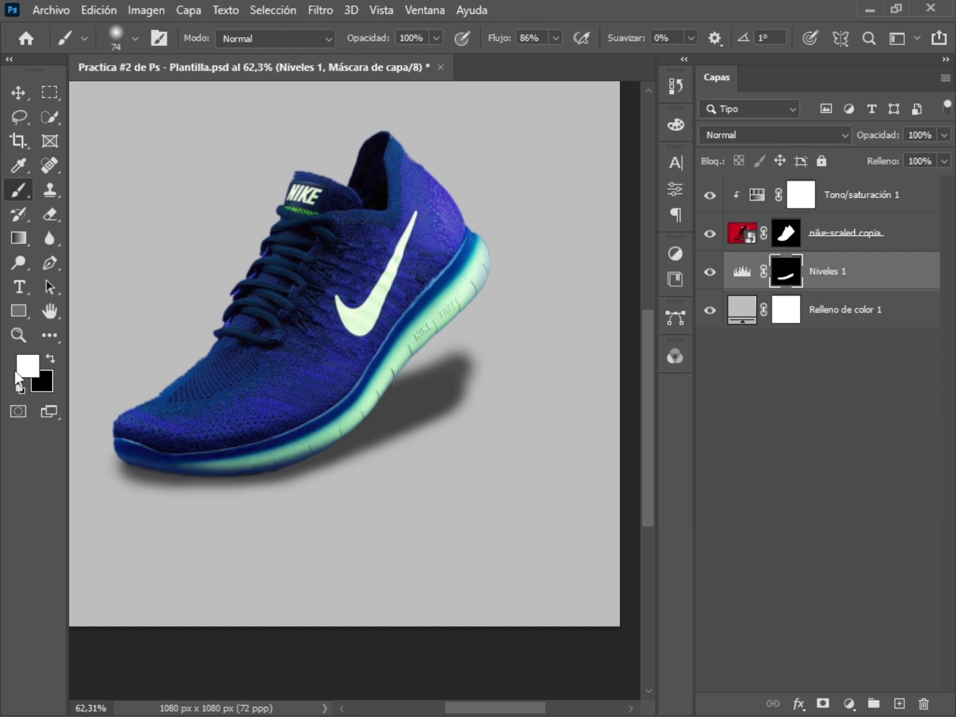
Soften the shadow's outer edges by painting black on the Levels mask with a 228 px brush at 40% opacity.
click(20, 387)
drag(361, 352, 442, 352)
key(4)
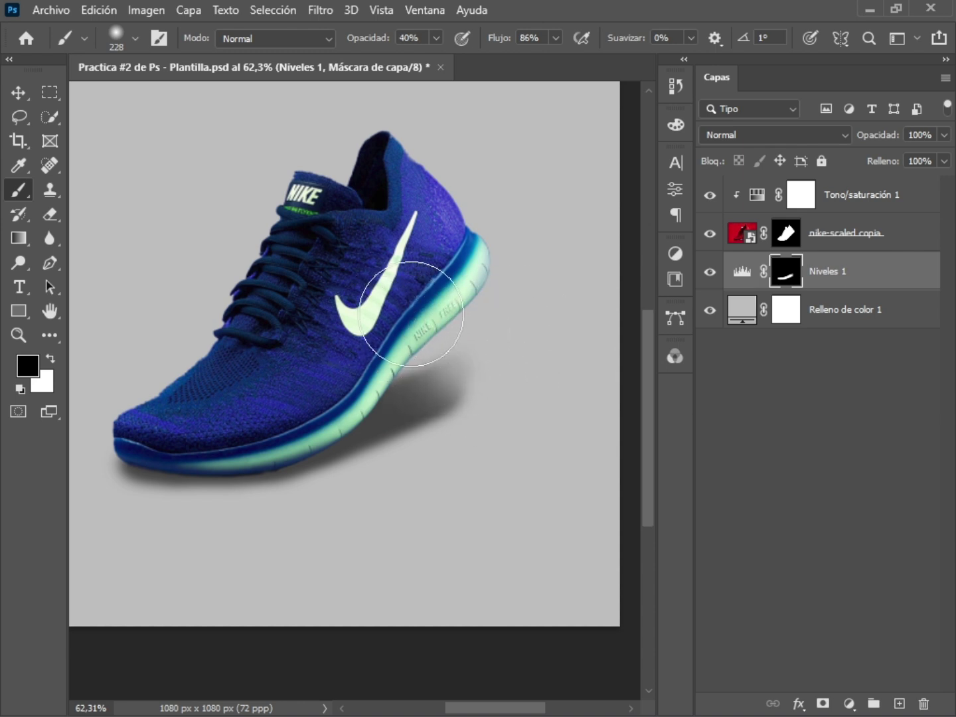
mouse_move(538, 346)
mouse_down()
mouse_move(474, 460)
mouse_move(464, 452)
mouse_move(509, 406)
mouse_move(415, 492)
mouse_move(505, 426)
mouse_move(472, 419)
mouse_move(462, 431)
mouse_move(482, 432)
mouse_move(444, 475)
mouse_move(459, 456)
mouse_move(381, 506)
mouse_move(460, 444)
mouse_move(400, 481)
mouse_move(332, 504)
mouse_move(507, 436)
mouse_move(546, 400)
mouse_move(360, 504)
mouse_move(483, 441)
mouse_move(458, 467)
mouse_move(313, 510)
mouse_move(311, 519)
mouse_move(156, 532)
mouse_move(113, 514)
mouse_move(327, 547)
mouse_move(271, 525)
mouse_up()
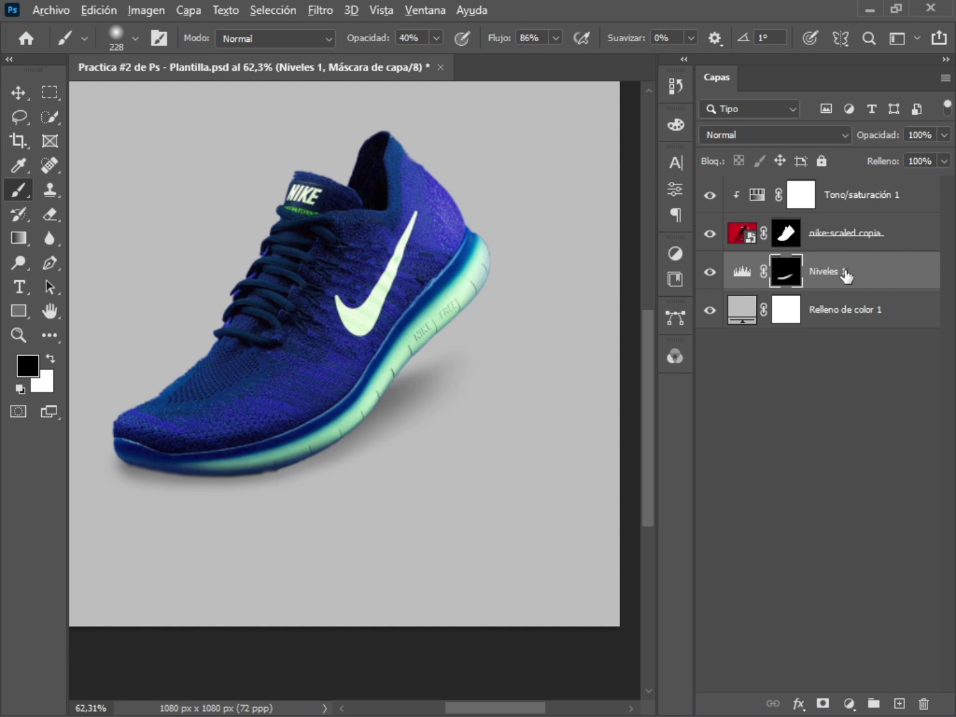
Duplicate the Niveles 1 shadow layer and lower the copy's white output level to 44.
drag(840, 279, 837, 247)
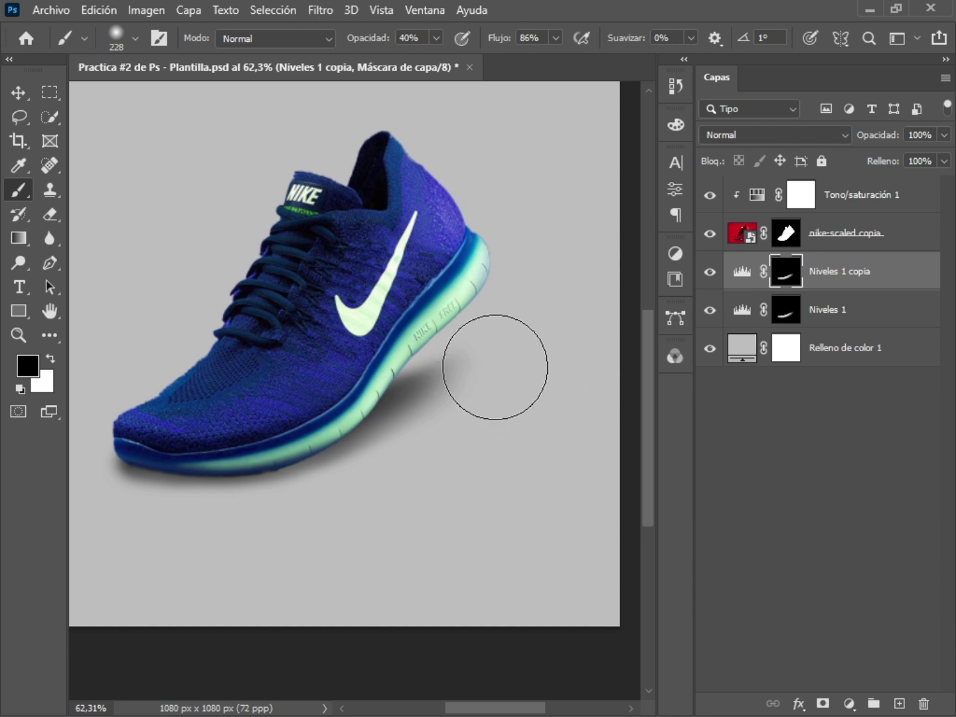
click(743, 272)
double_click(745, 279)
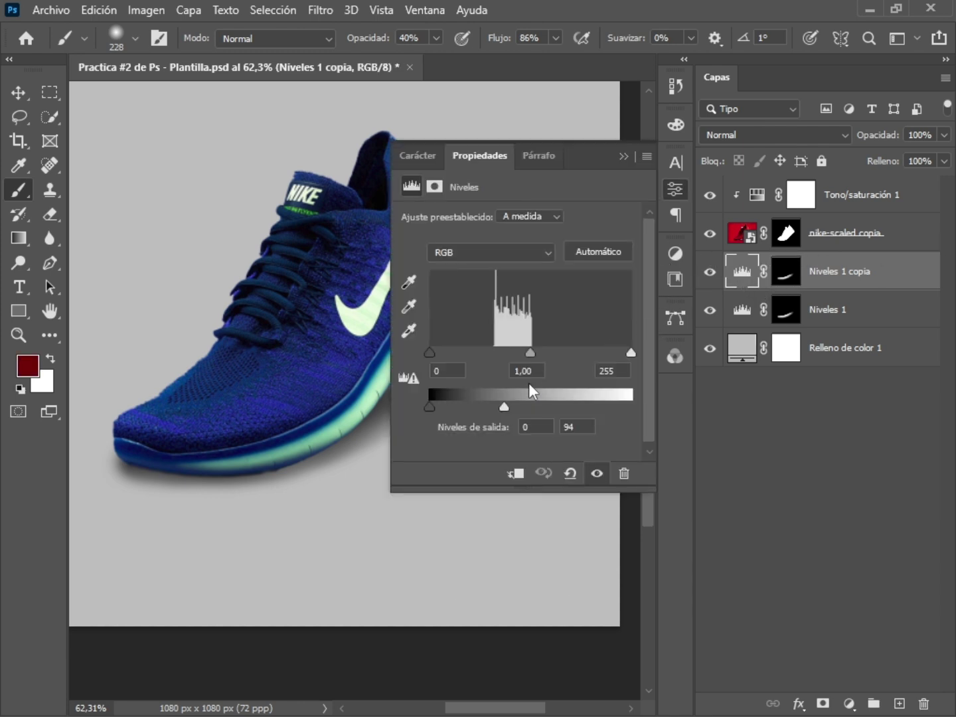
drag(507, 403, 463, 405)
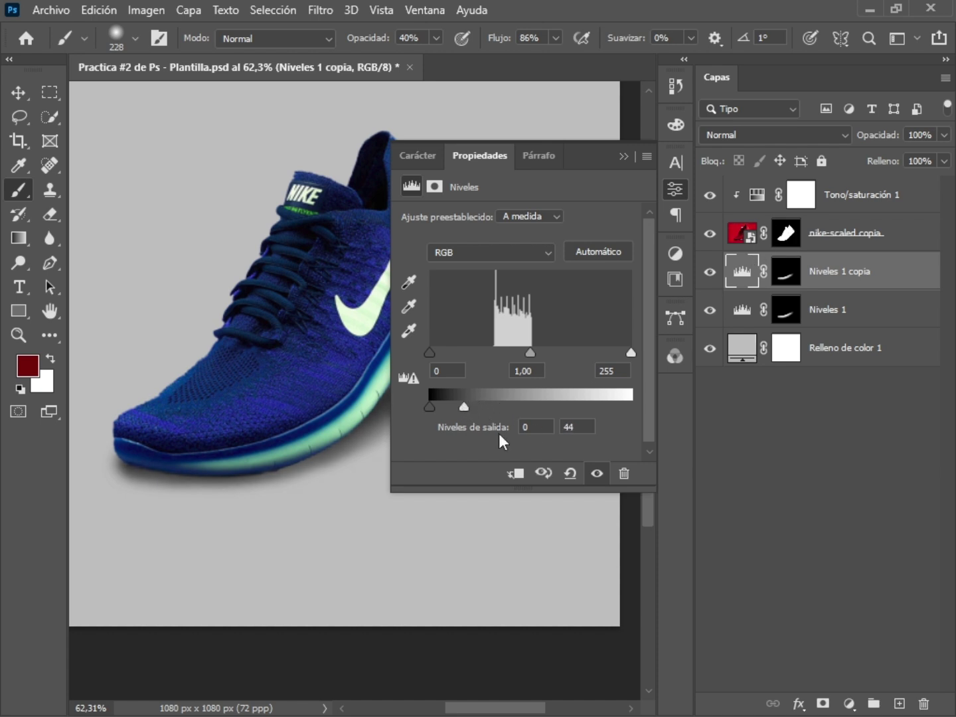
double_click(740, 278)
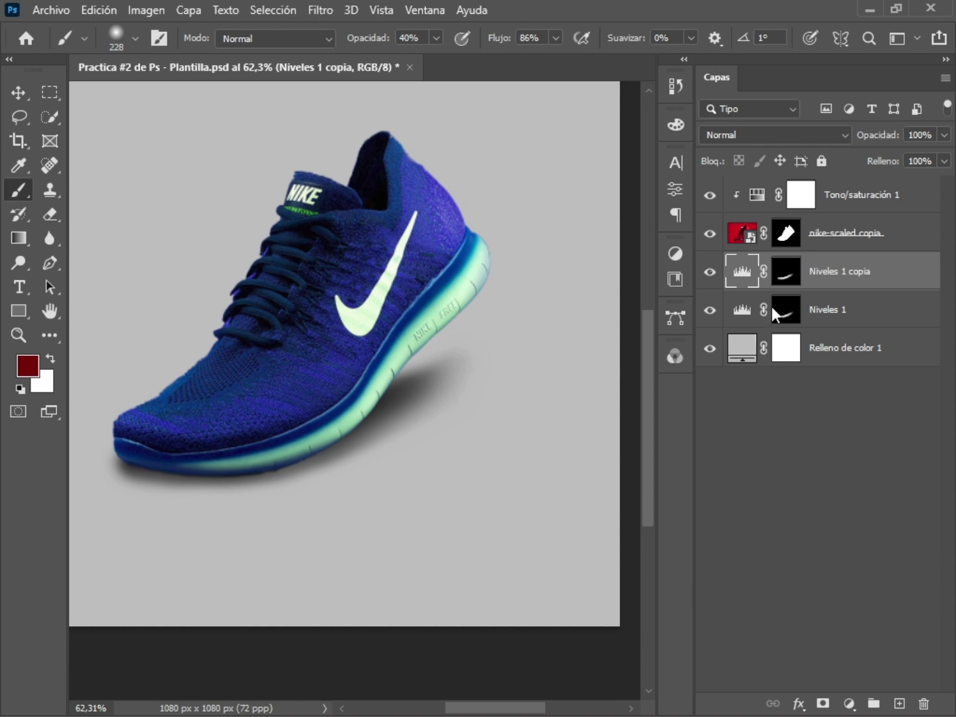
click(709, 272)
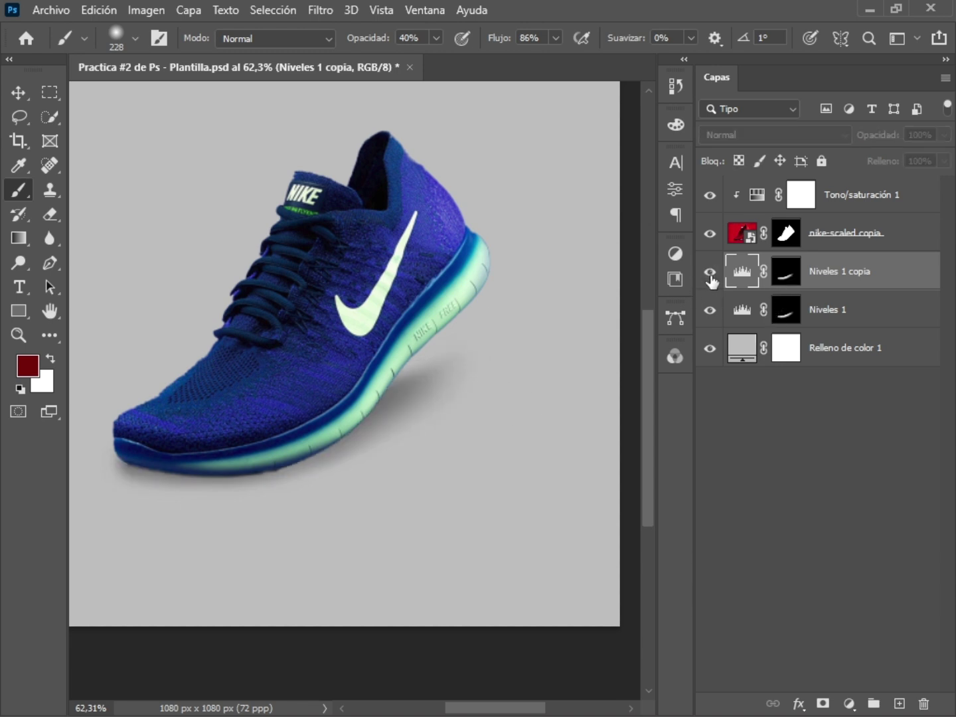
Paint black on the duplicate Levels mask to fade its shadow outward from the heel area, the sole and the toe.
click(785, 271)
mouse_move(455, 379)
mouse_down()
mouse_move(452, 418)
mouse_move(465, 358)
mouse_move(411, 463)
mouse_up()
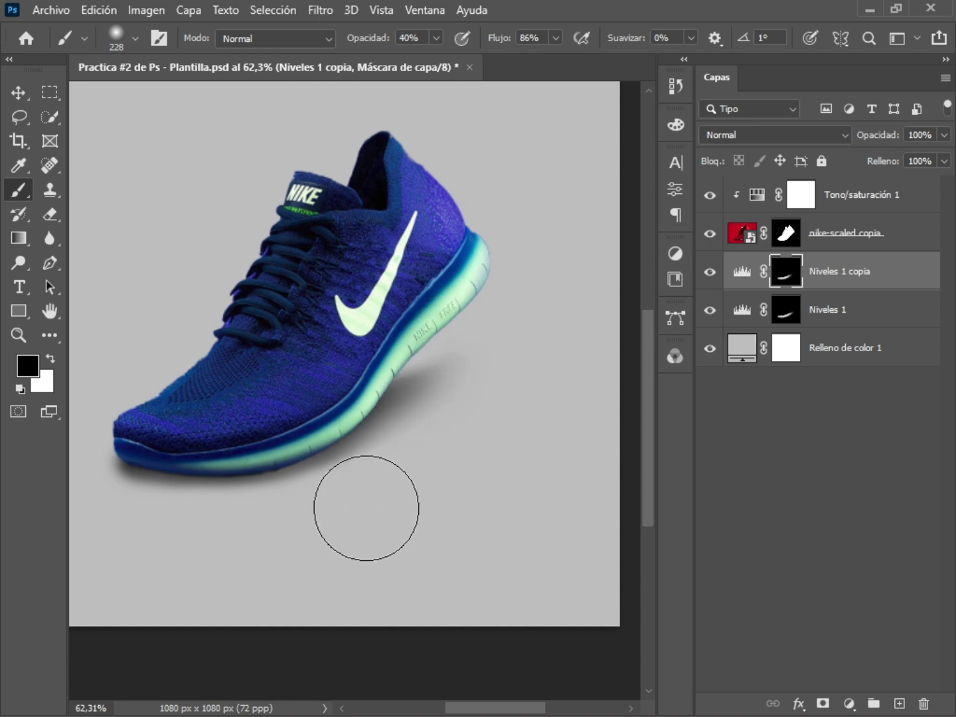
mouse_move(322, 491)
mouse_down()
mouse_move(153, 512)
mouse_move(122, 504)
mouse_up()
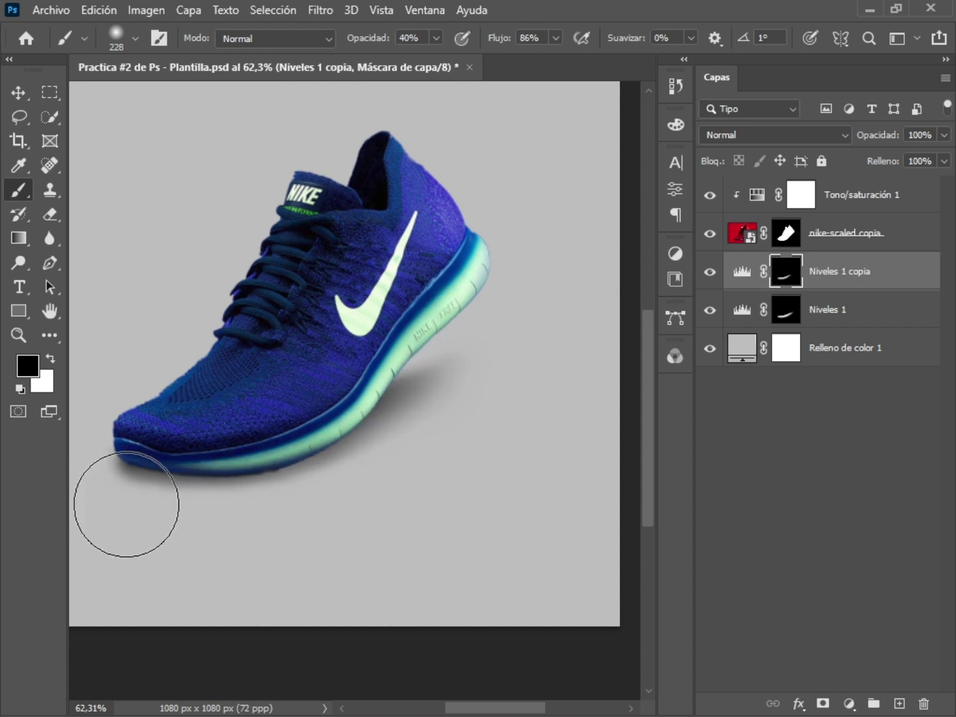
Compare the shoe with and without the two shadow Levels layers by toggling their visibility.
click(708, 272)
click(709, 272)
click(709, 271)
click(709, 308)
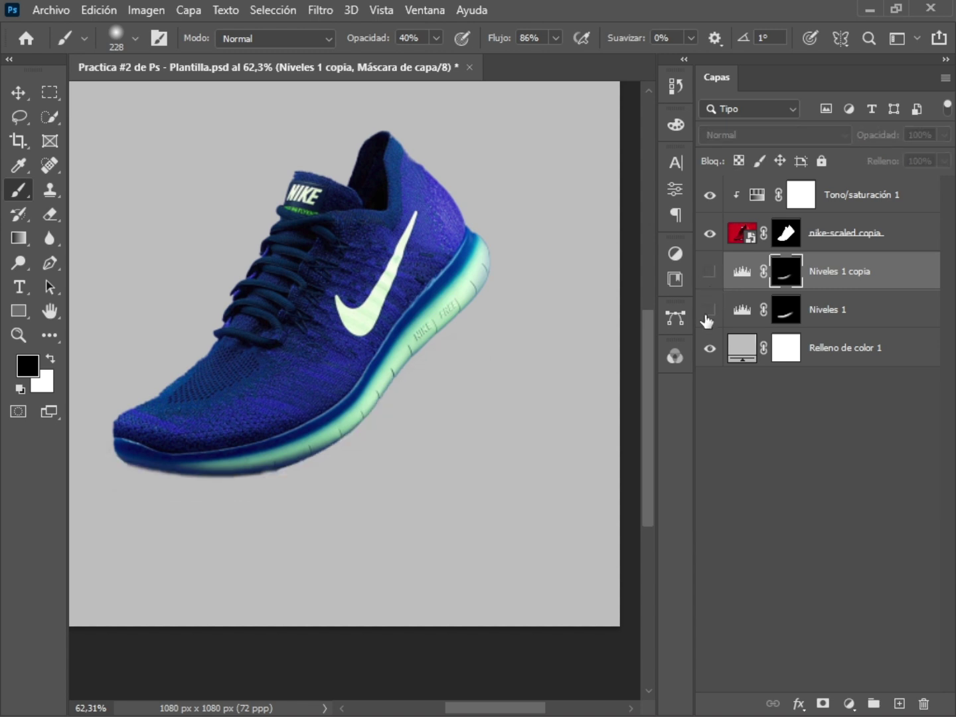
click(708, 312)
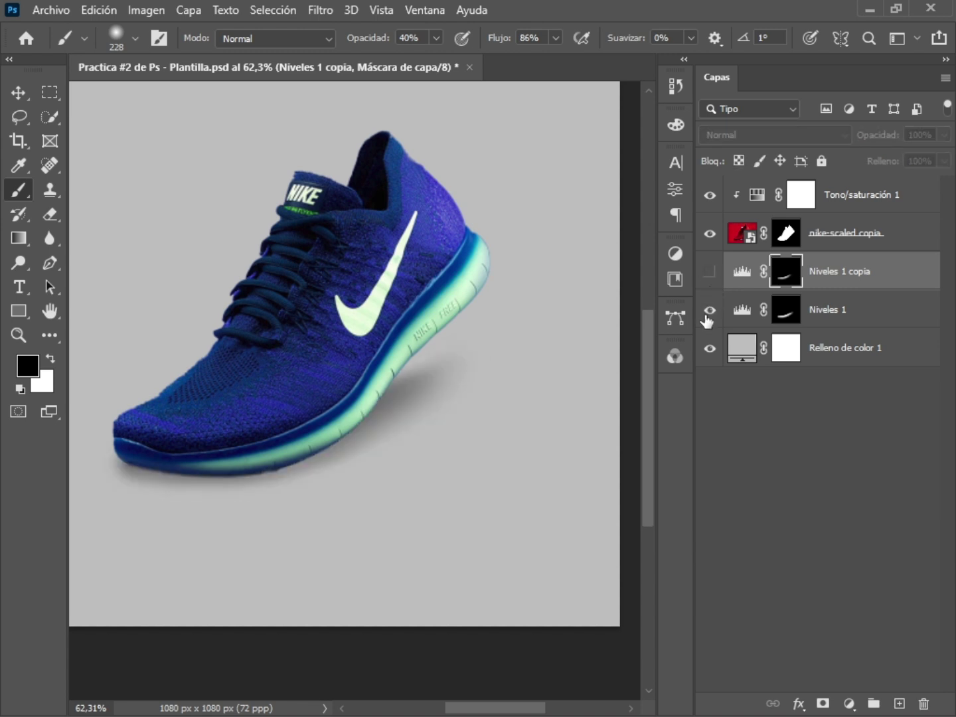
click(710, 272)
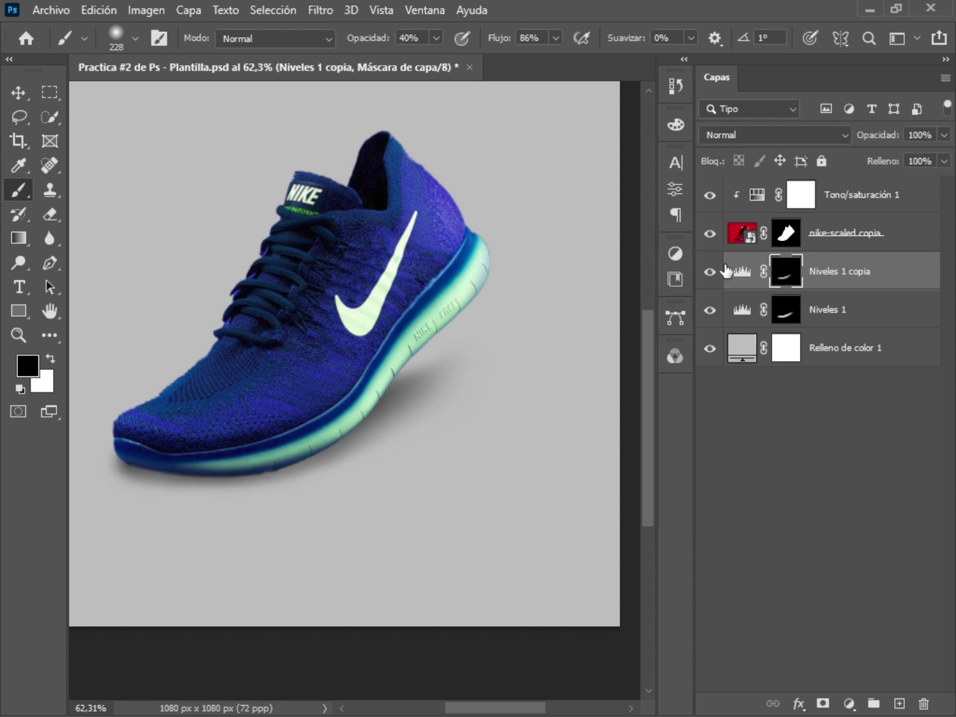
key(z)
drag(353, 443, 321, 526)
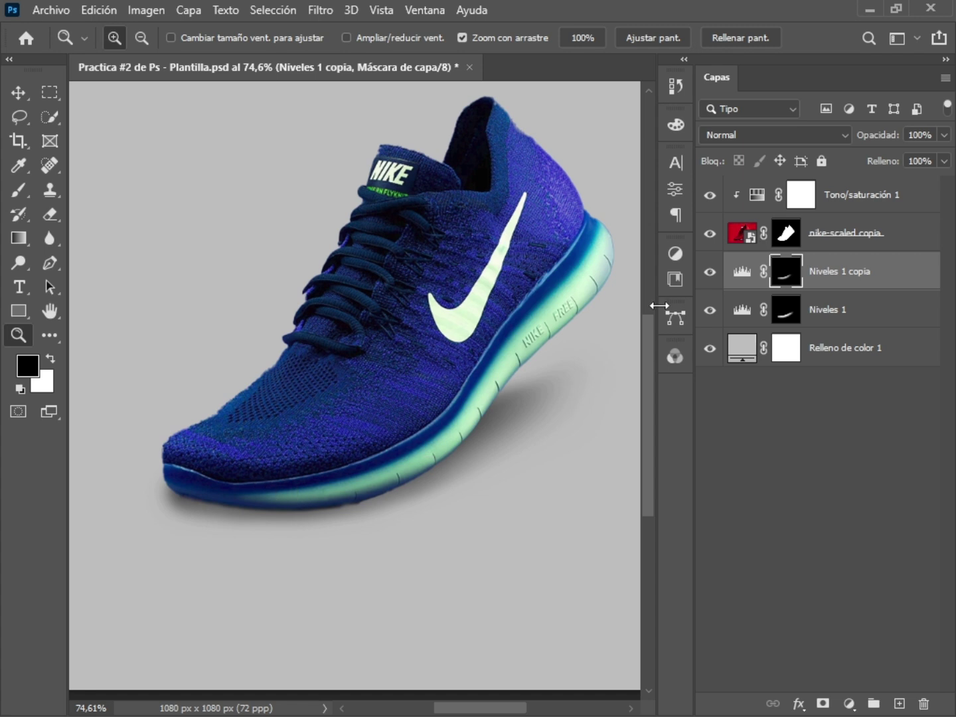
Add a Levels (Niveles) adjustment above the Tono/saturación 1 layer with white output level 148, and invert its mask to black.
click(877, 202)
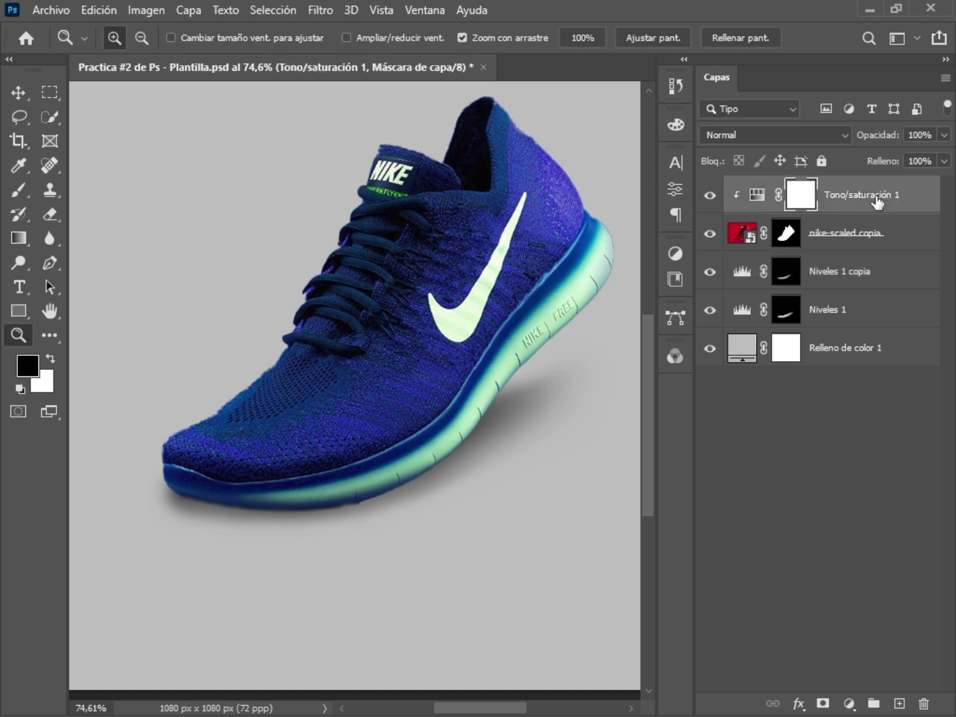
click(851, 705)
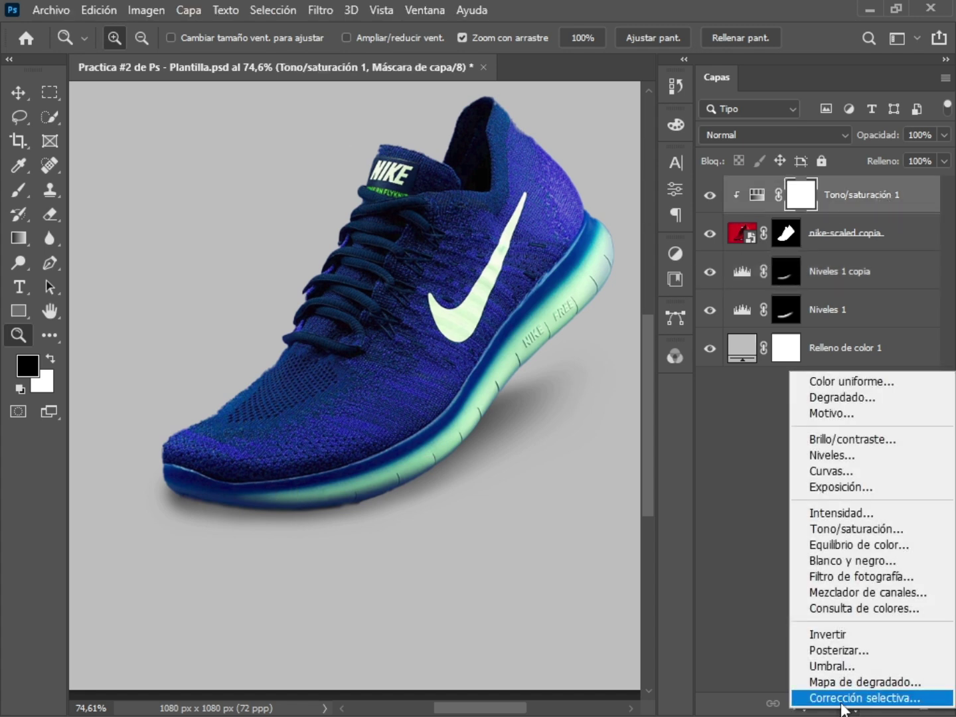
click(854, 458)
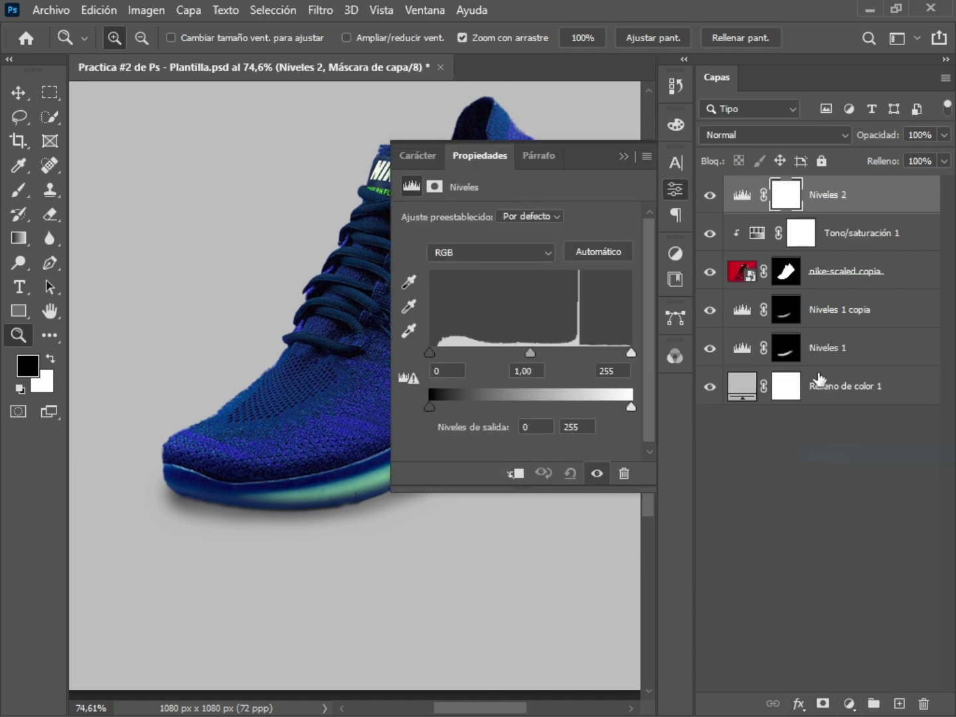
drag(631, 408, 546, 406)
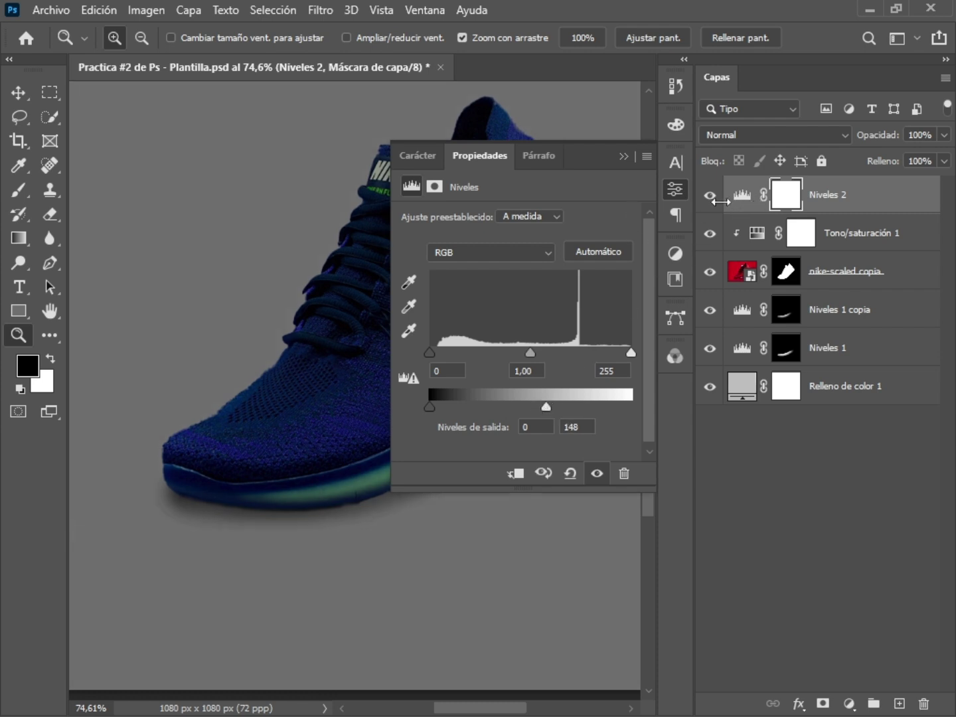
click(780, 197)
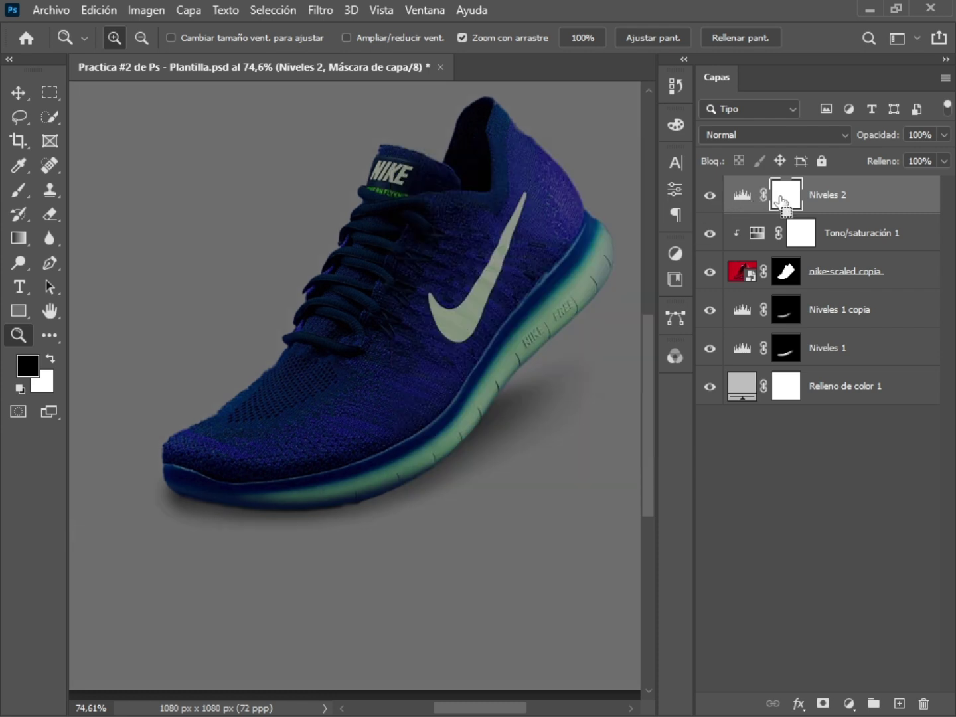
key(ctrl+i)
Paint white on the Niveles 2 mask along the sole's lower edge, using a 108 px brush at 40% opacity, to darken it.
drag(308, 425, 378, 465)
drag(485, 434, 482, 395)
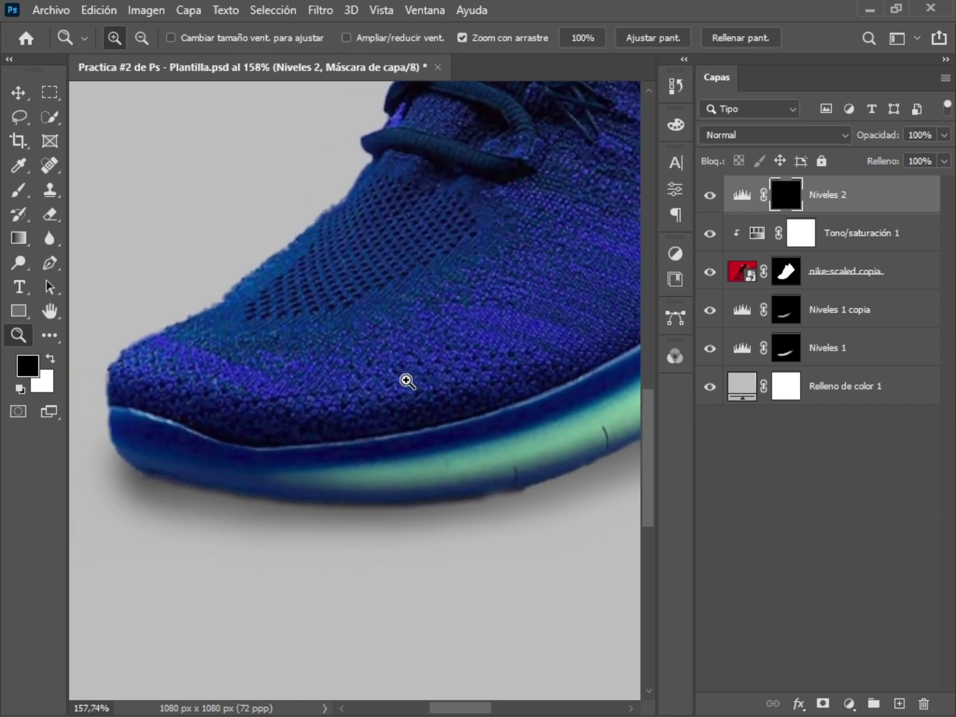
key(b)
drag(418, 401, 337, 419)
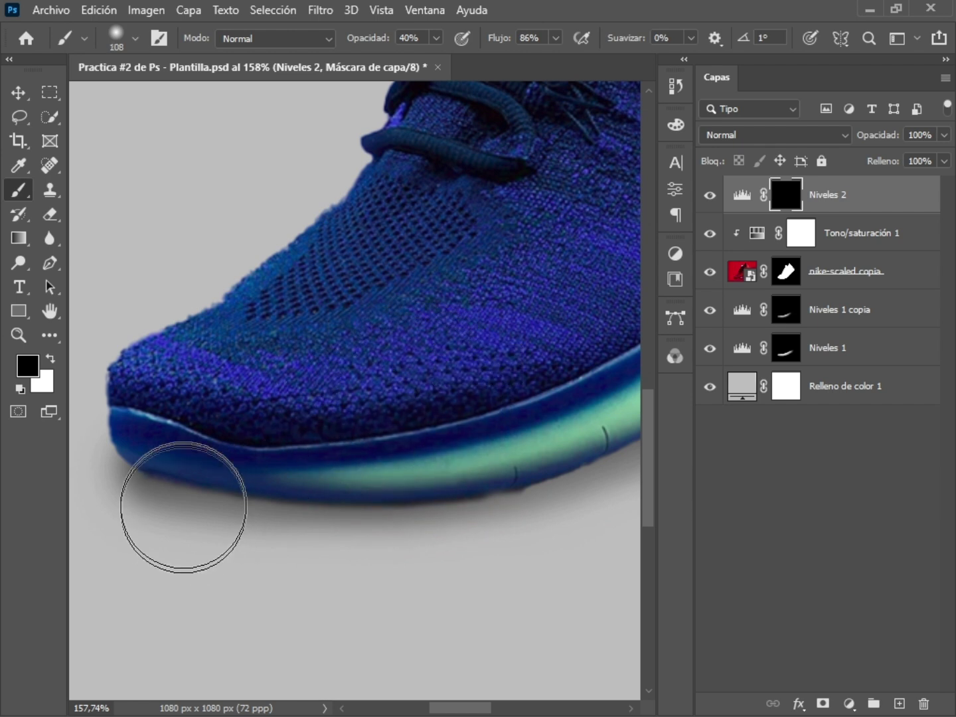
key(x)
mouse_move(158, 475)
mouse_down()
mouse_move(139, 470)
mouse_move(250, 490)
mouse_move(457, 467)
mouse_move(303, 459)
mouse_up()
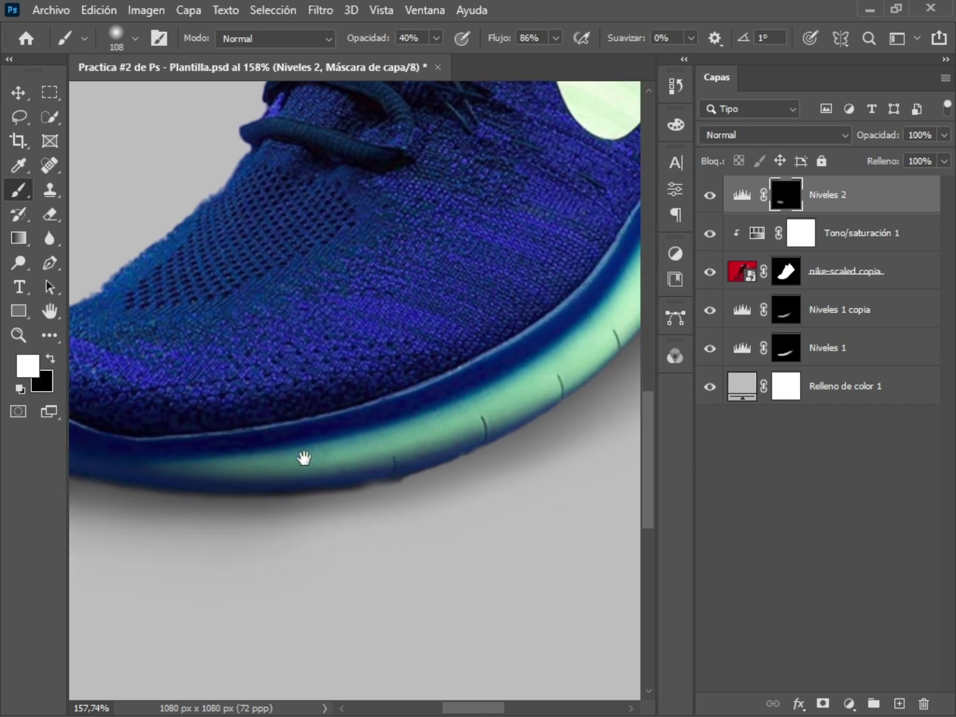
mouse_move(254, 488)
mouse_down()
mouse_move(323, 491)
mouse_move(385, 476)
mouse_move(484, 431)
mouse_up()
drag(452, 415, 284, 441)
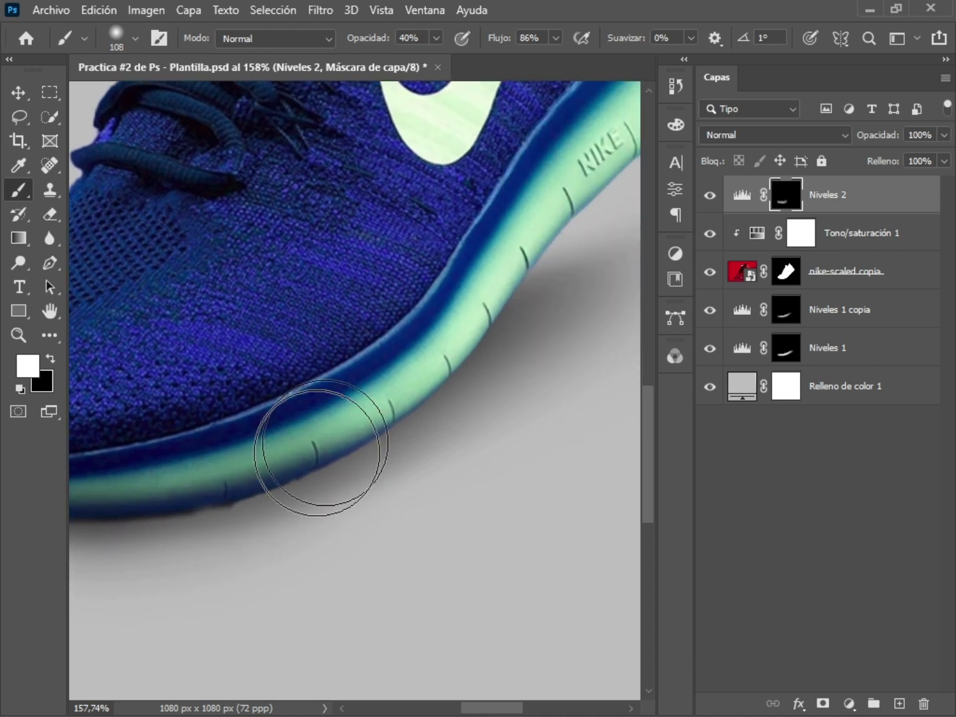
mouse_move(266, 488)
mouse_down()
mouse_move(333, 469)
mouse_move(404, 425)
mouse_move(531, 269)
mouse_up()
Clip the Niveles 2 adjustment to the shoe so its darkening does not affect the background.
key(z)
drag(395, 436, 373, 417)
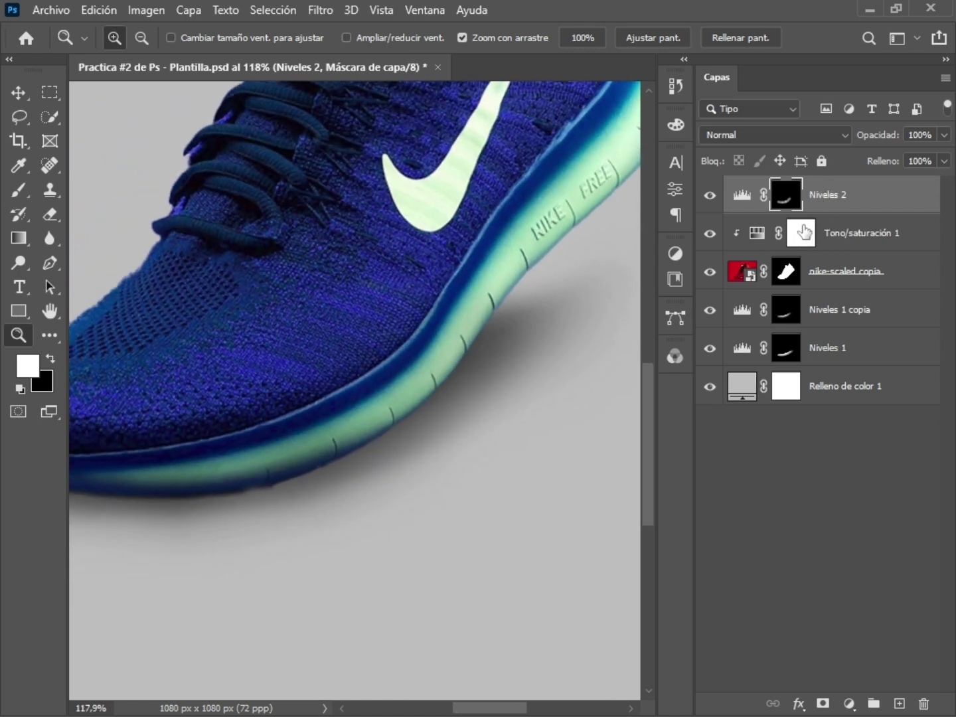
key(alt)
drag(811, 206, 802, 212)
alt+click(801, 211)
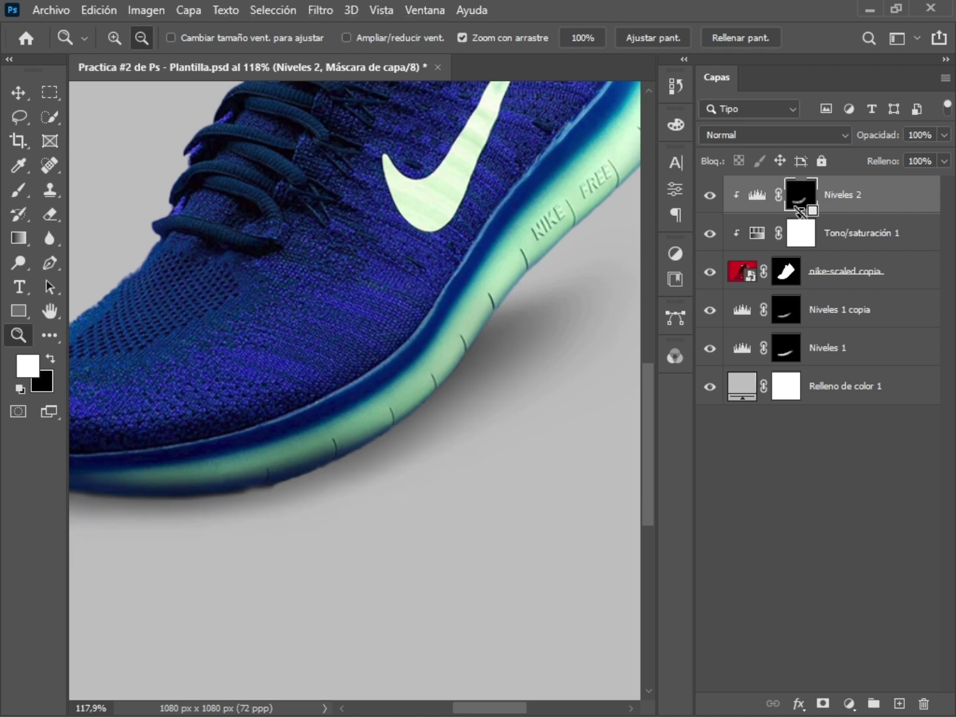
Compare the sole with and without the Niveles 2 shading, and inspect the shadow along the whole shoe.
drag(385, 404, 434, 377)
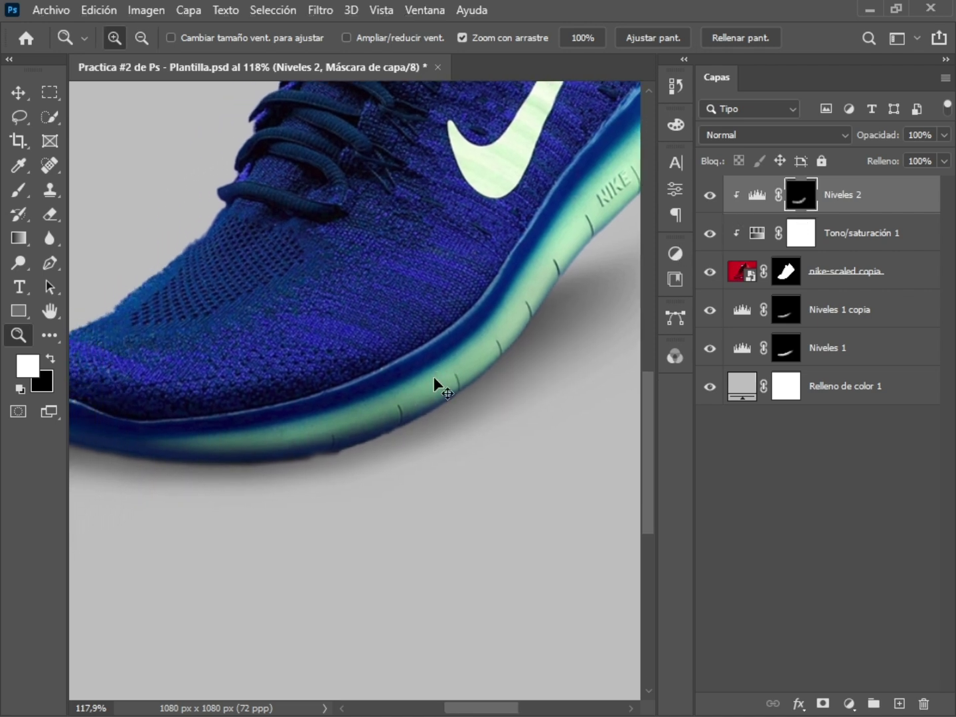
click(710, 195)
click(709, 195)
drag(399, 366, 335, 455)
drag(289, 520, 331, 534)
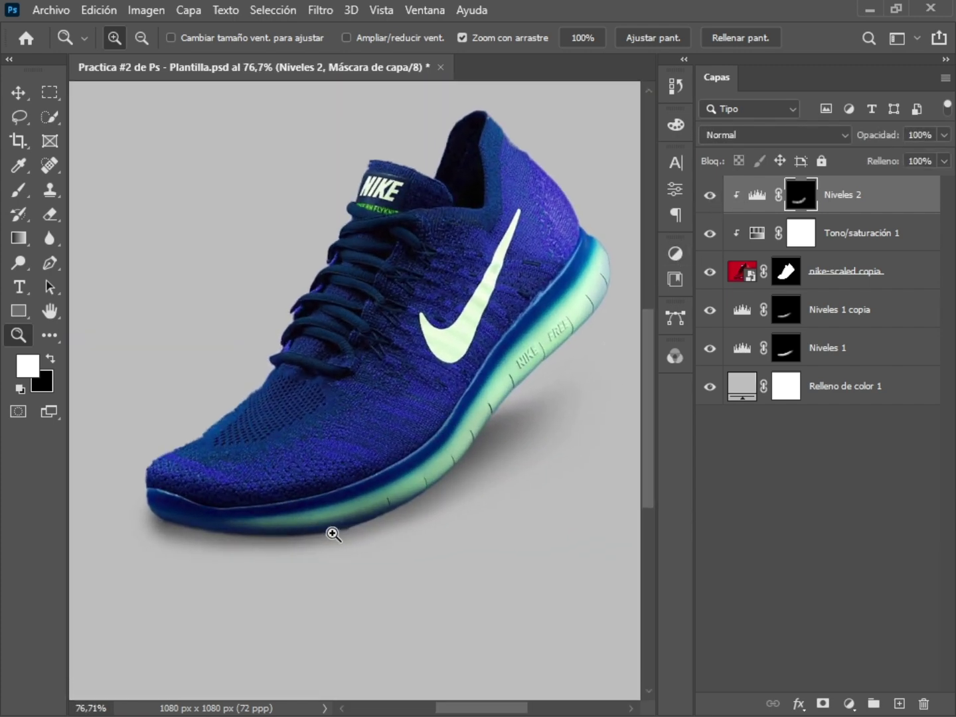
drag(485, 444, 380, 510)
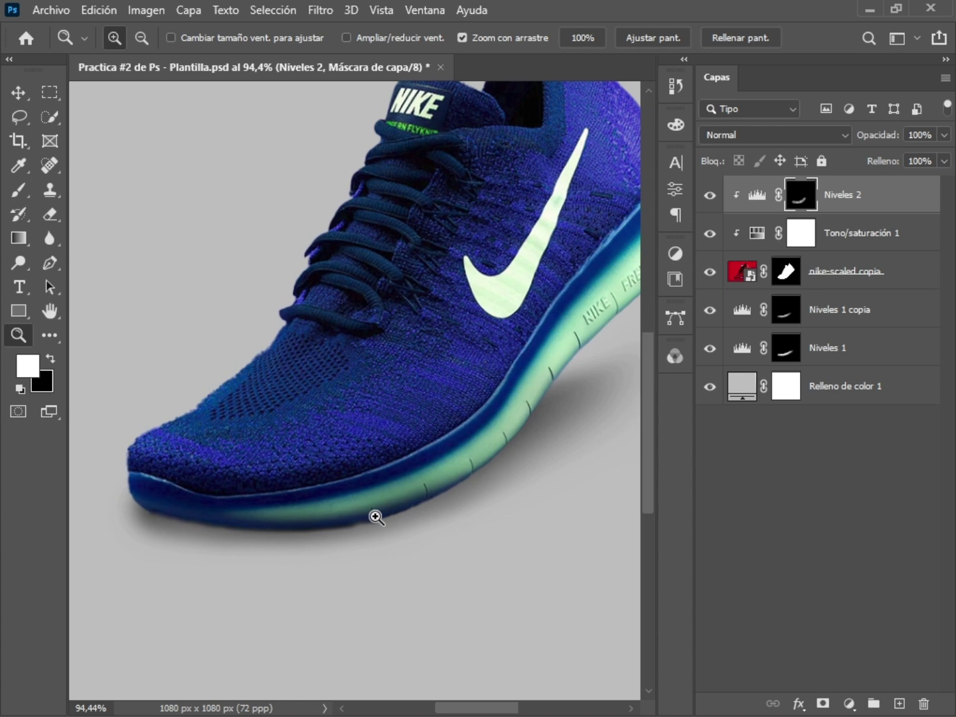
key(b)
key(z)
drag(411, 444, 367, 458)
drag(397, 511, 435, 510)
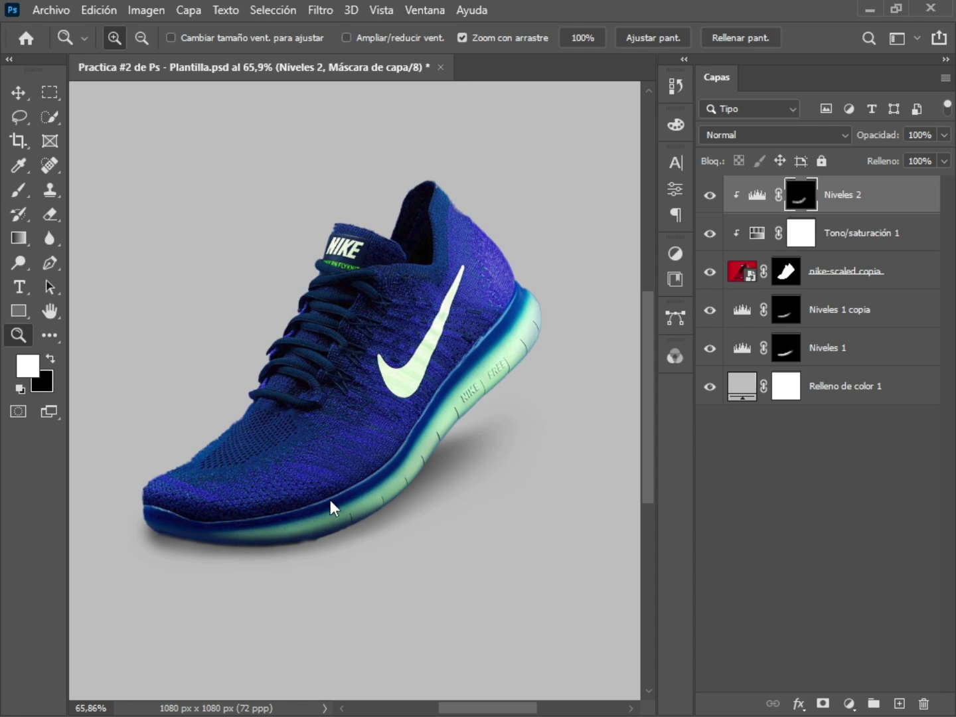
drag(289, 527, 251, 539)
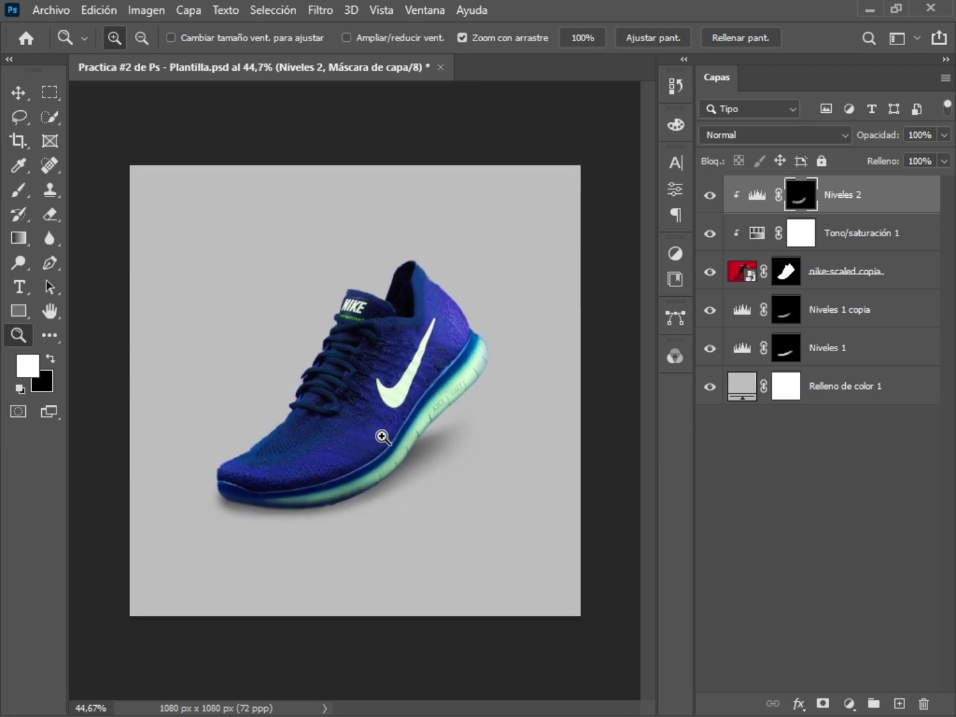
double_click(745, 391)
key(Escape)
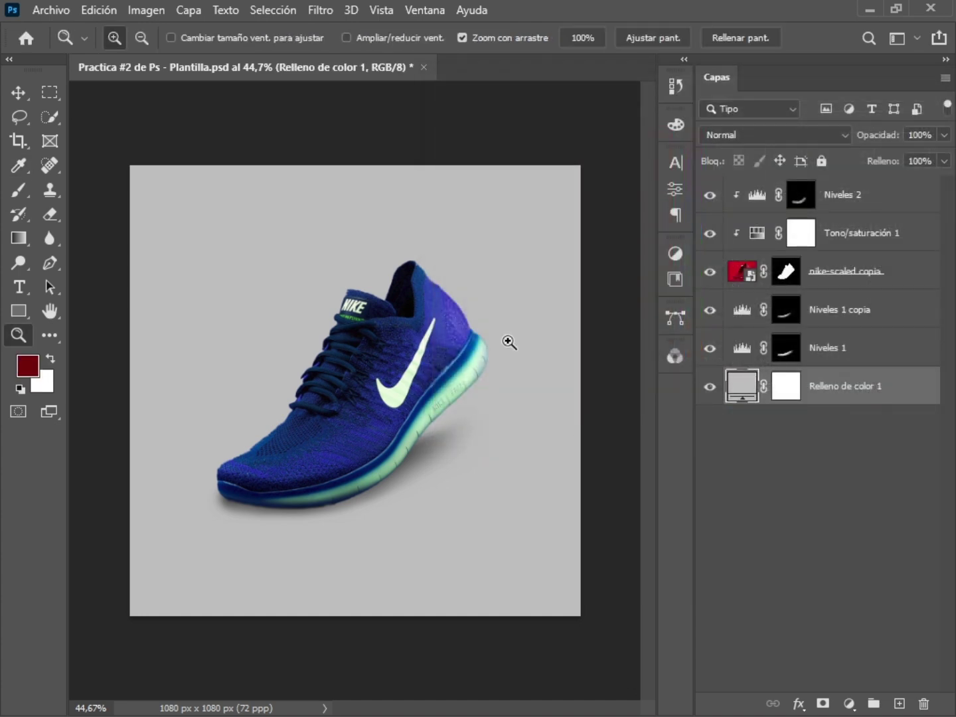
drag(371, 498, 395, 508)
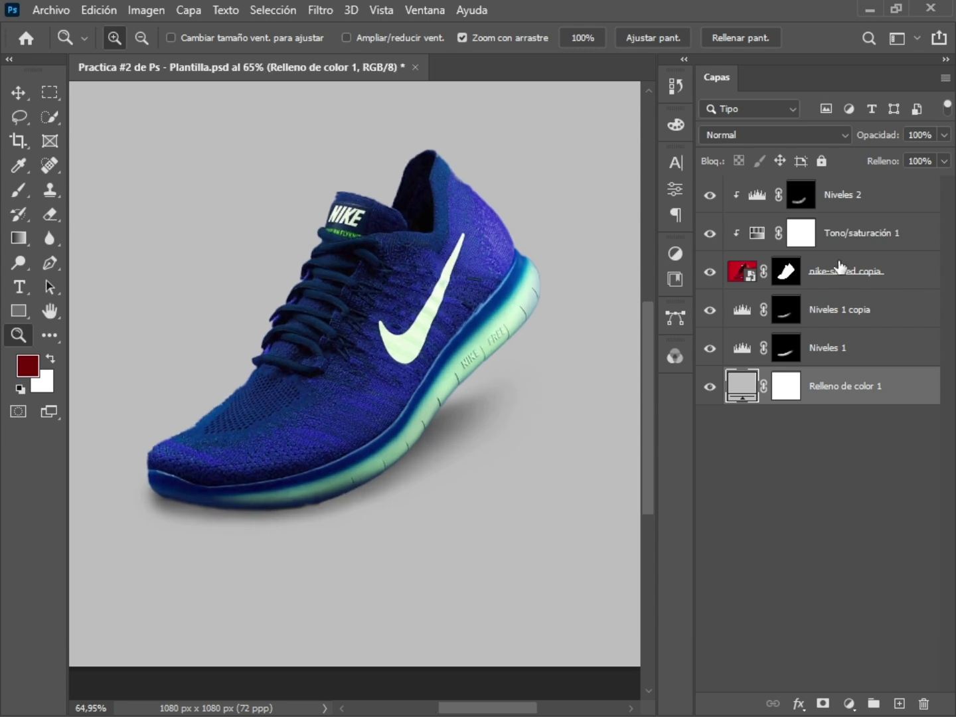
key(ctrl+0)
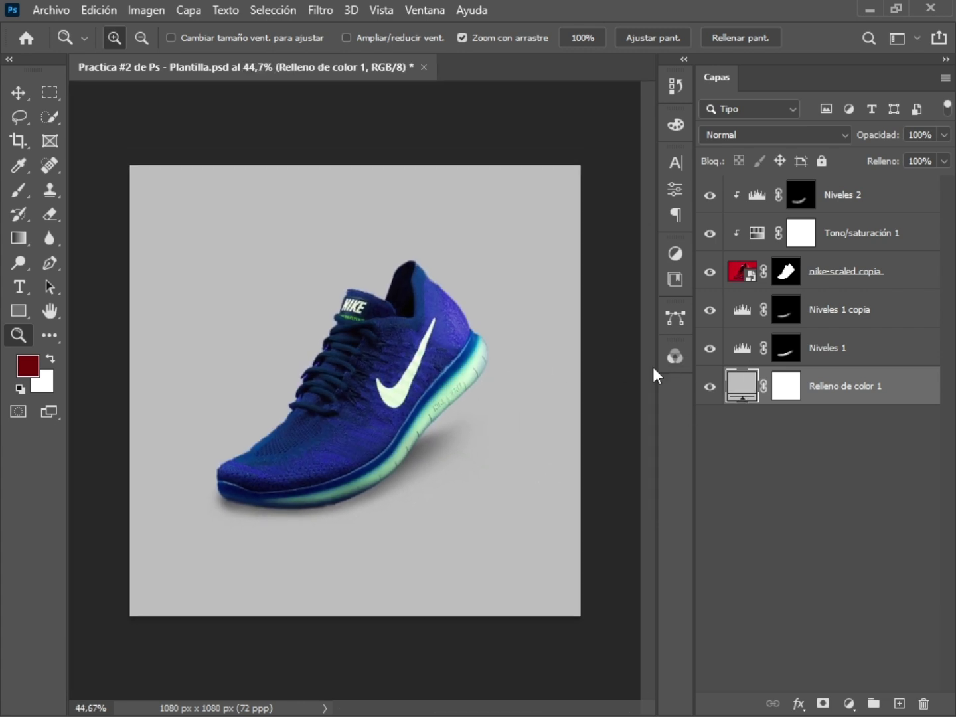
Change the Relleno de color 1 background fill to dark blue #2d437f.
double_click(741, 386)
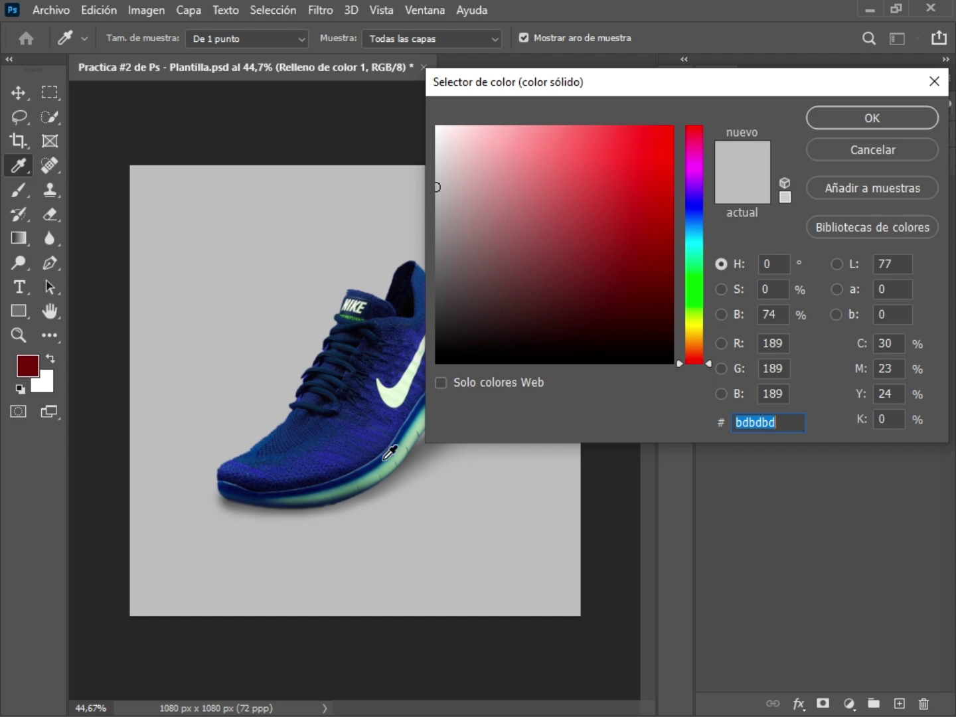
click(401, 322)
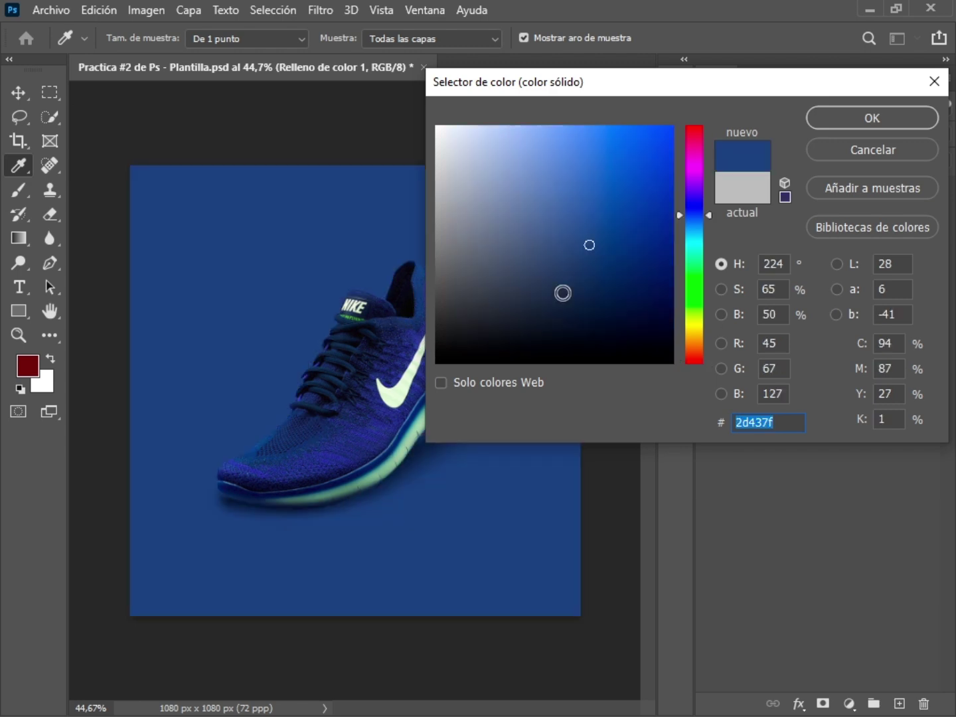
click(858, 119)
key(z)
drag(438, 474, 409, 488)
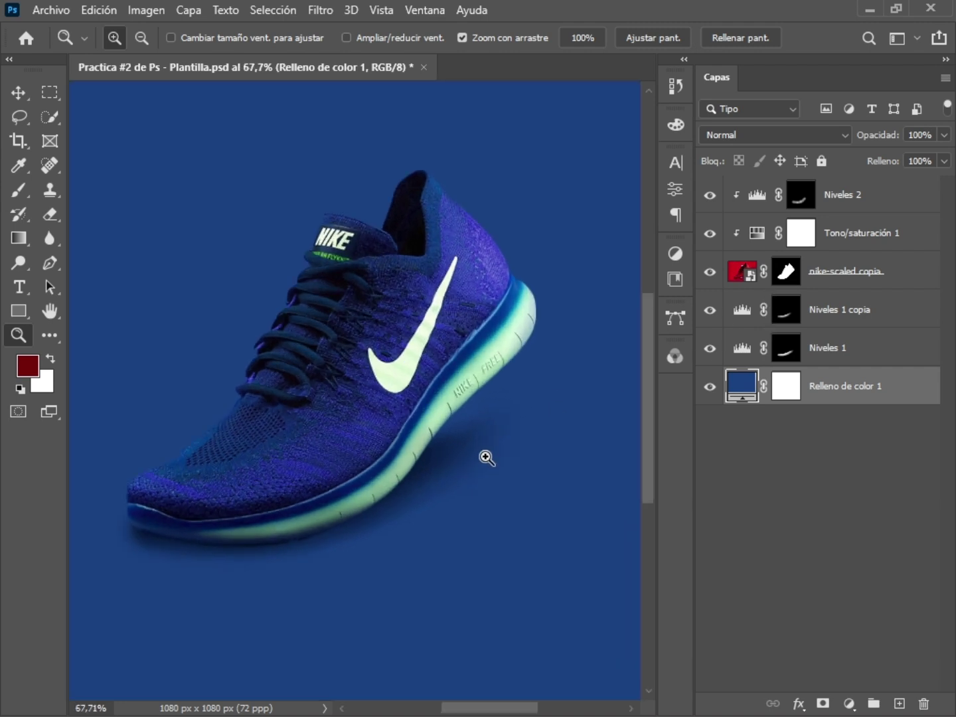
Slightly raise the white output level of the Niveles 1 shadow, and review the Levels settings of Niveles 1 copia.
double_click(741, 355)
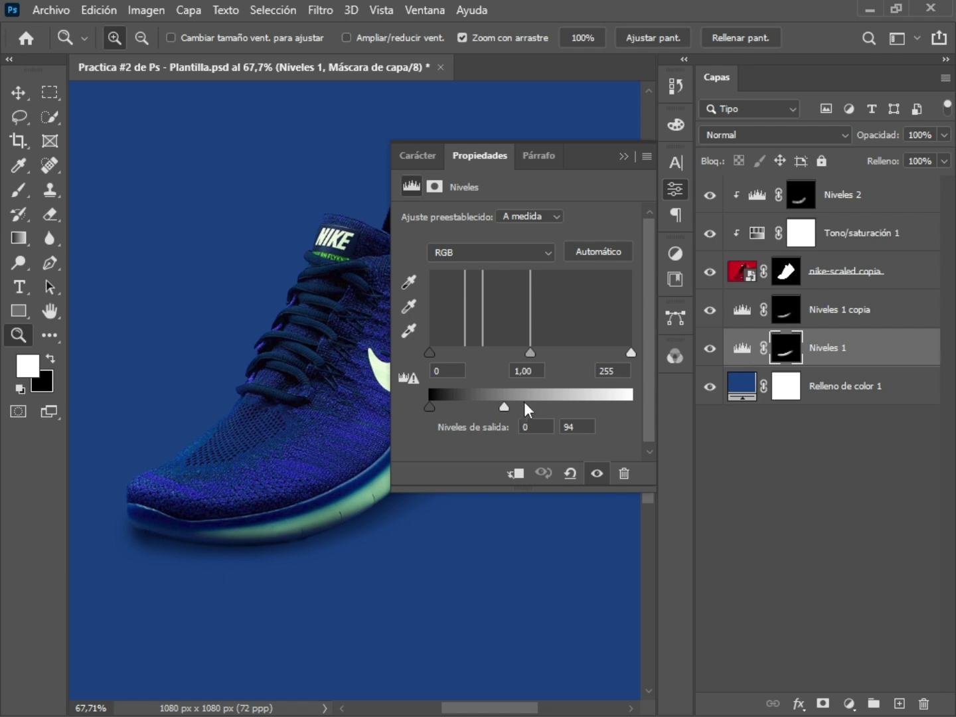
drag(508, 406, 517, 408)
double_click(751, 309)
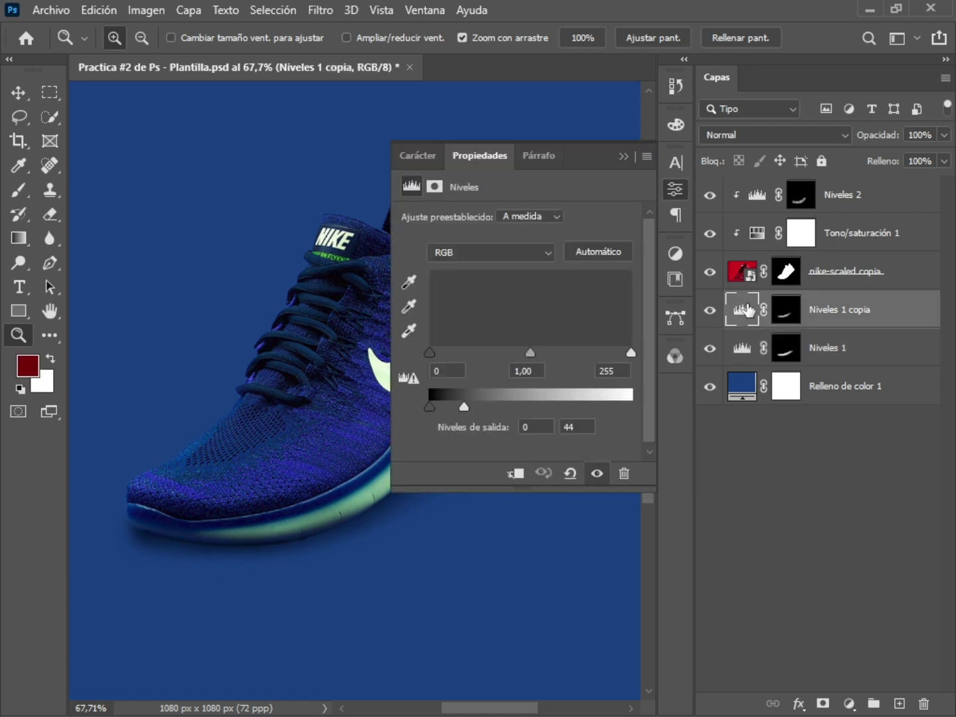
click(774, 308)
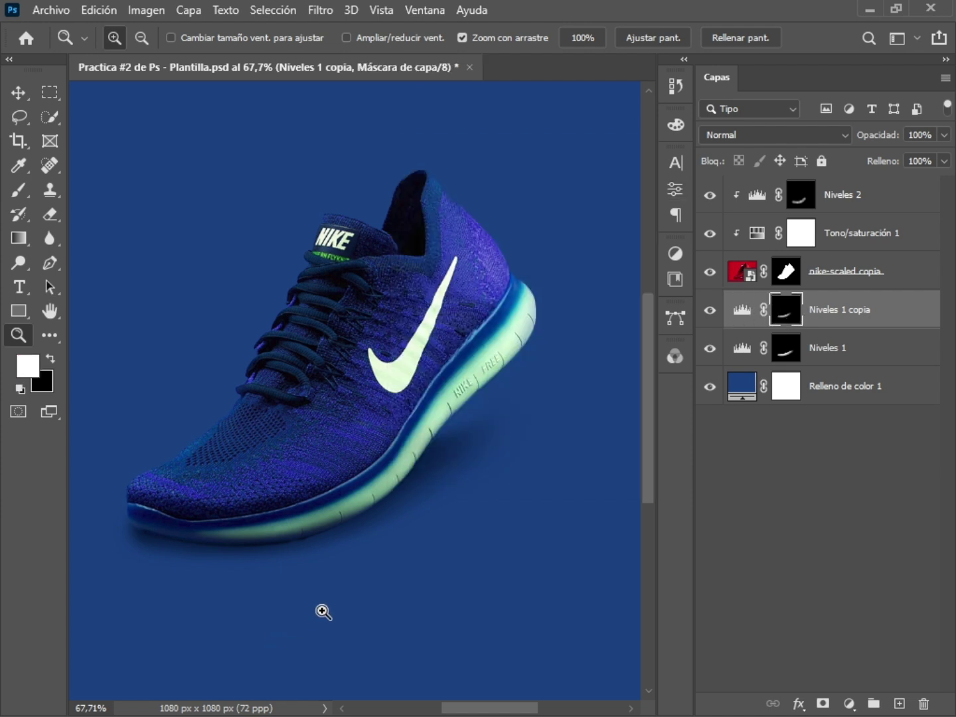
scroll(342, 558, down, 2)
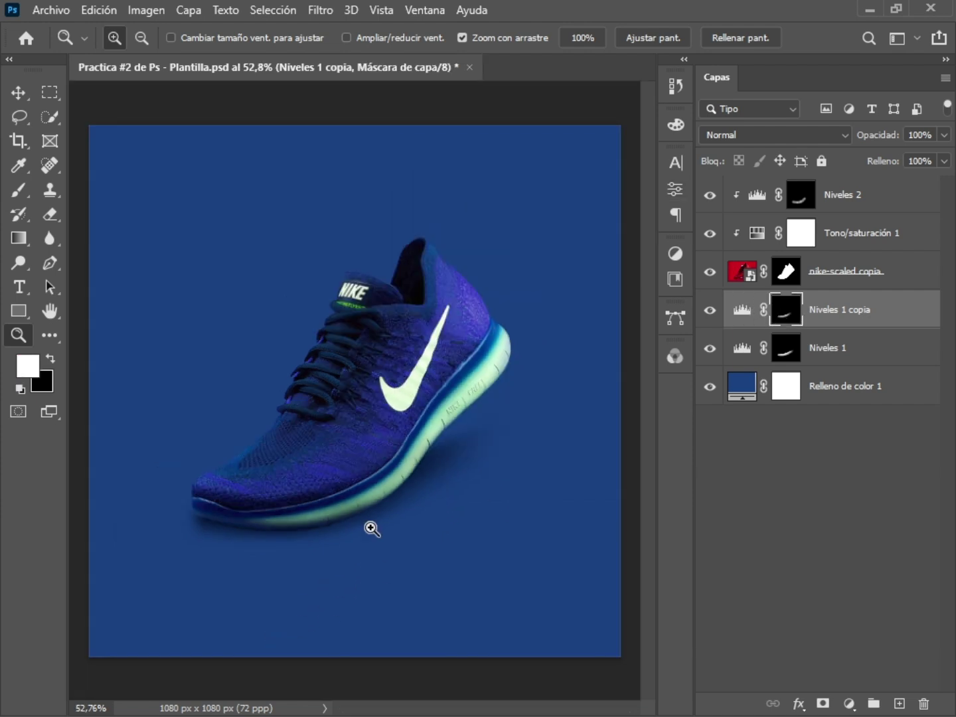